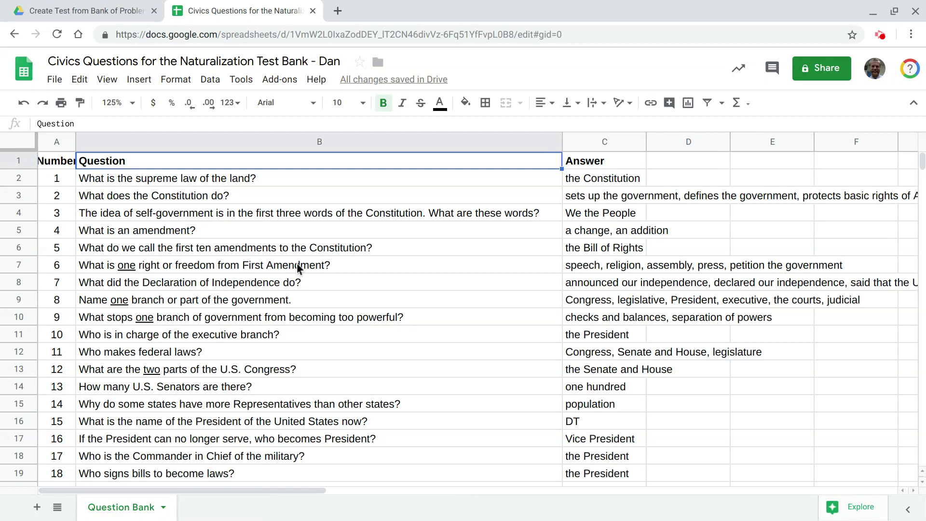
Insert a new empty column to the left of the Question column.
scroll(235, 223, "down", 3)
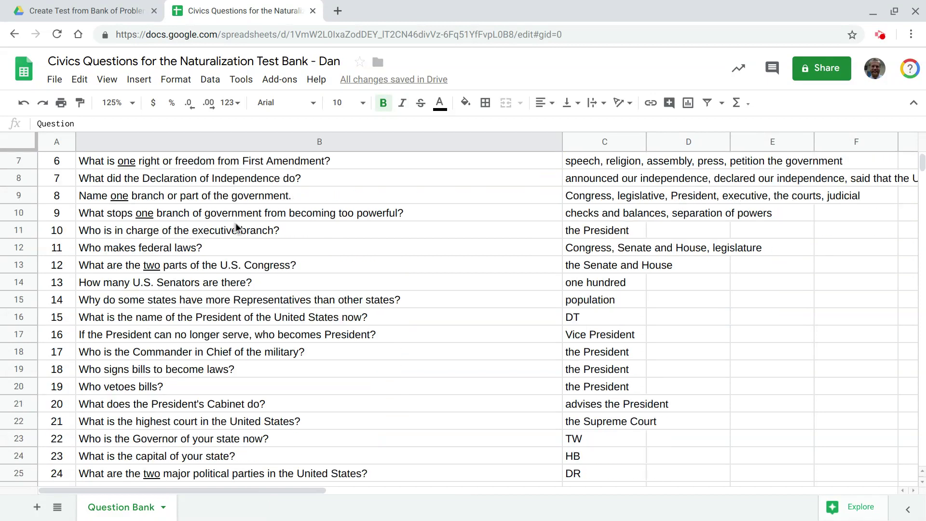
scroll(235, 226, "down", 10)
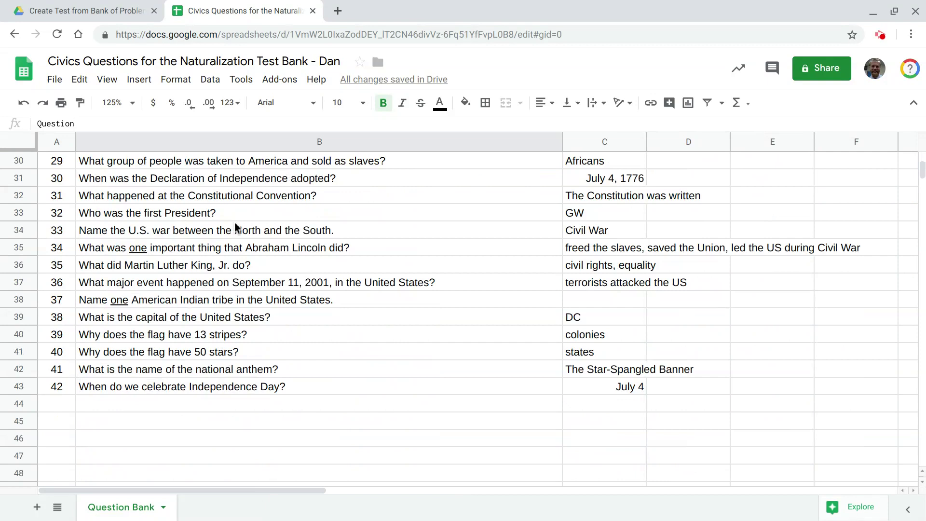
scroll(236, 228, "up", 14)
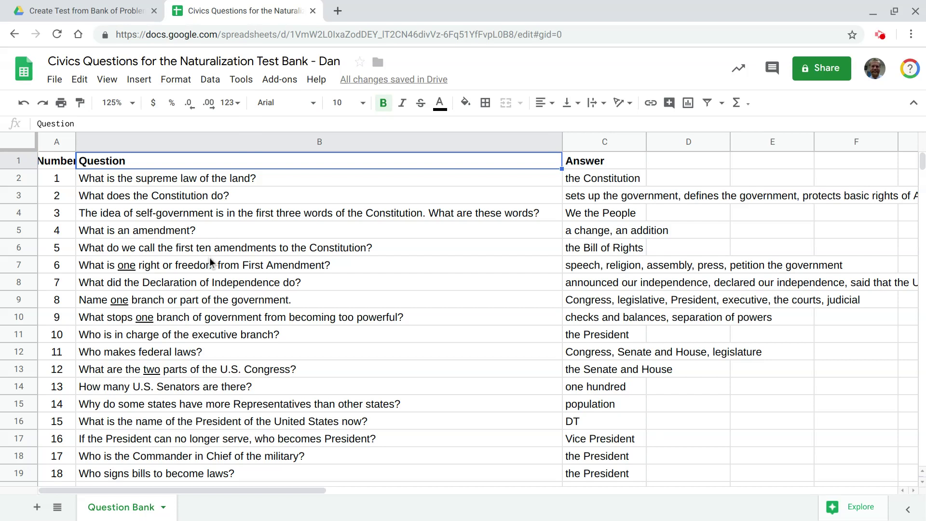
left_click(110, 143)
right_click(110, 143)
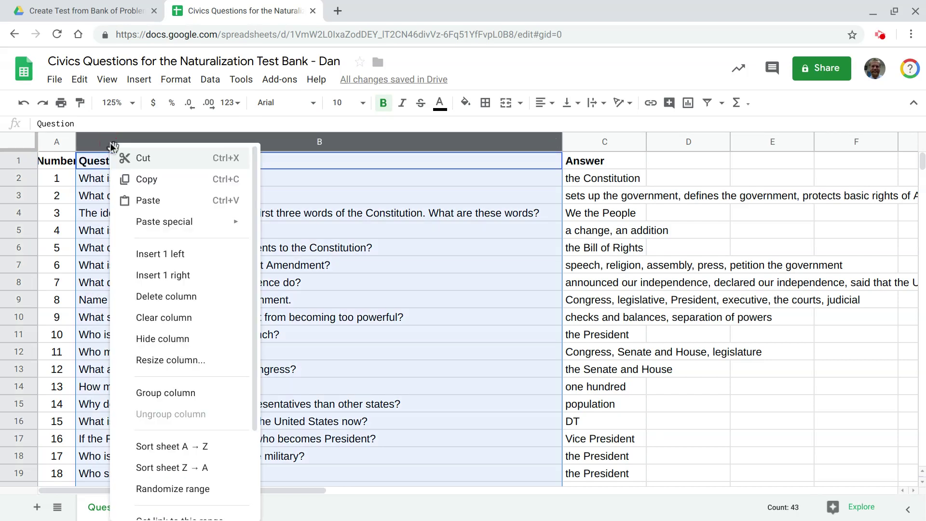
left_click(139, 263)
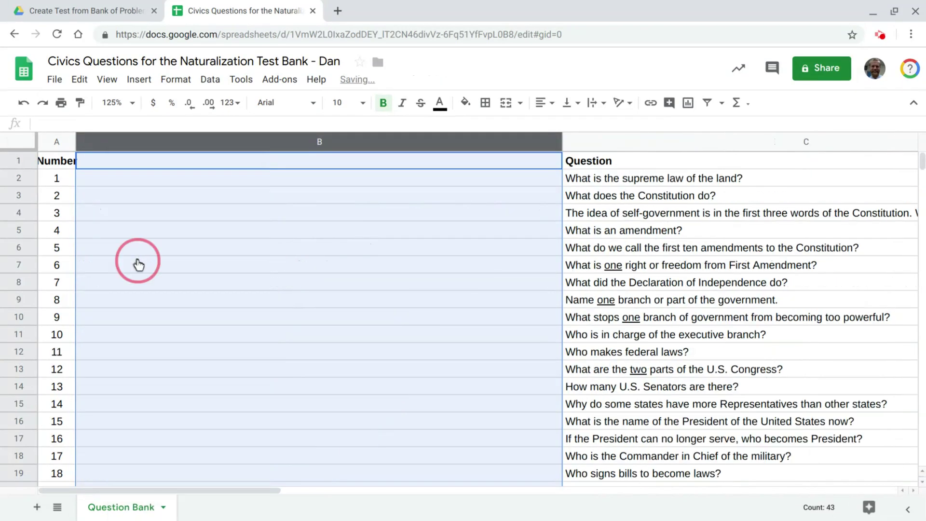
Head the new column 'Random', enter =rand() in B2, narrow it, and fill it down all 42 questions.
left_click(153, 164)
type("Random")
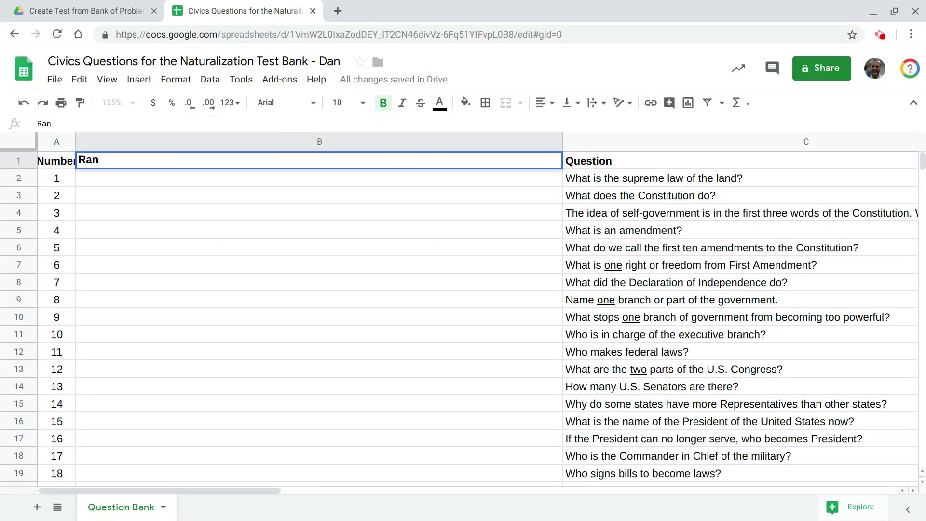
left_click(357, 173)
type("=rand()")
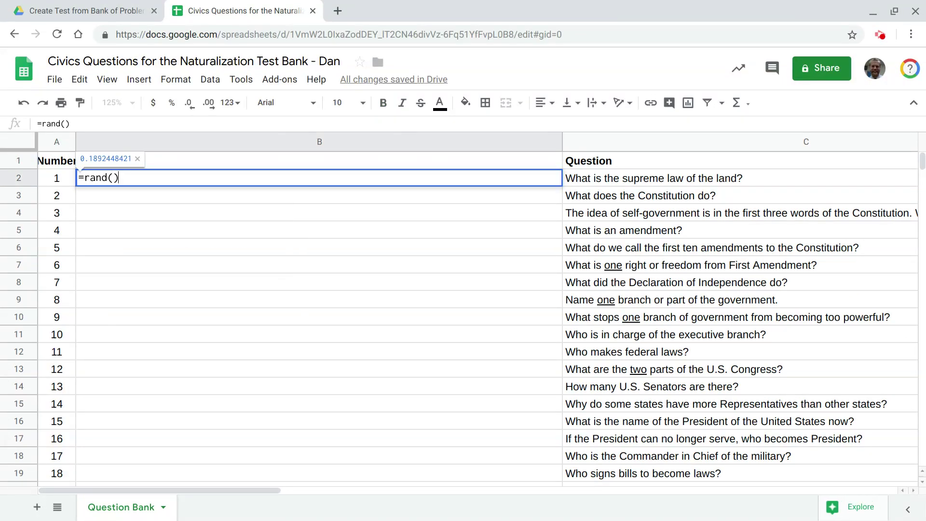
key("Return")
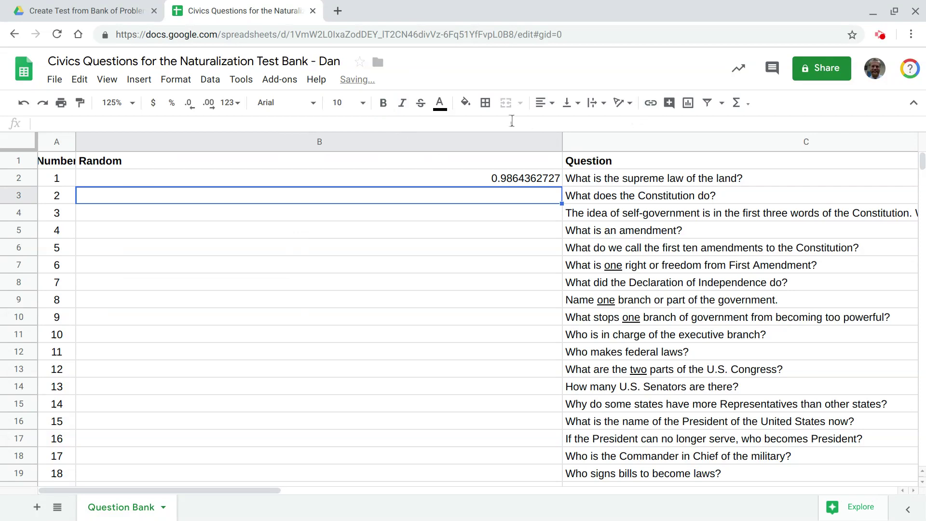
left_click_drag(559, 138, 153, 155)
left_click(121, 179)
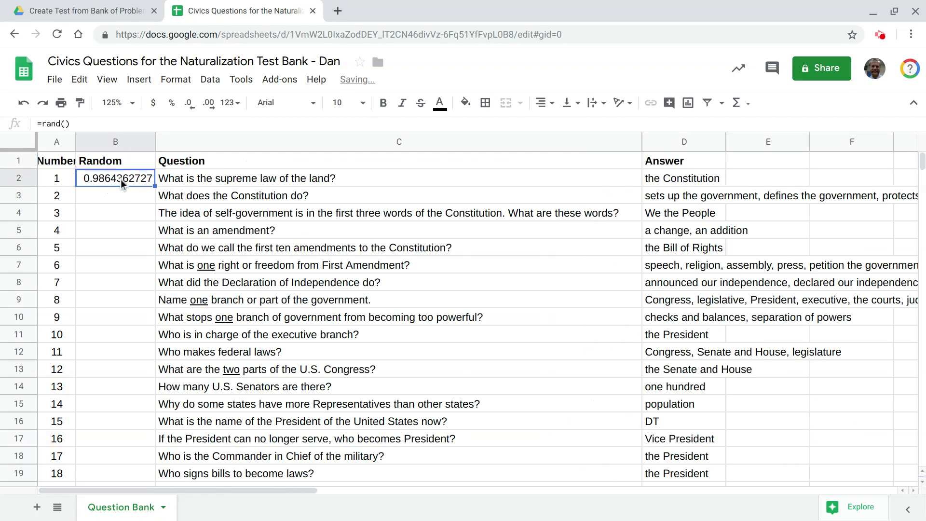
double_click(155, 186)
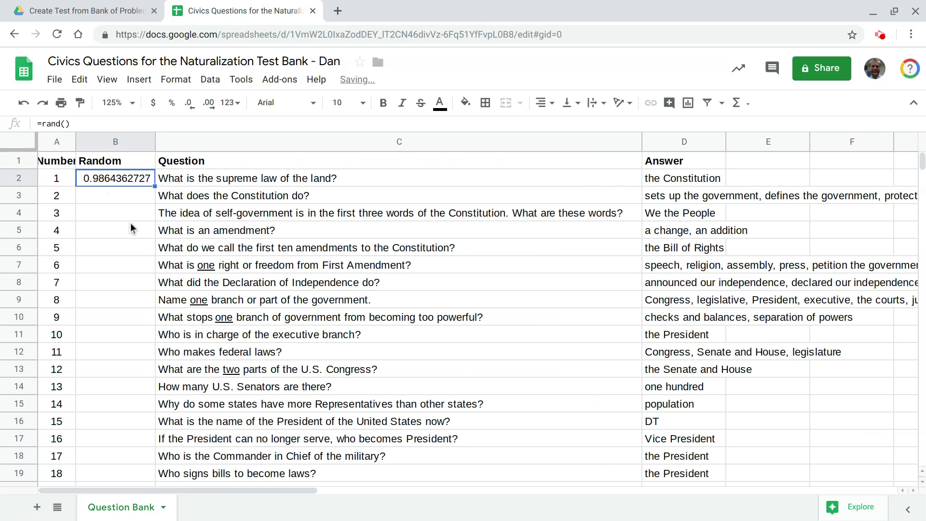
scroll(125, 239, "down", 1)
scroll(123, 238, "up", 1)
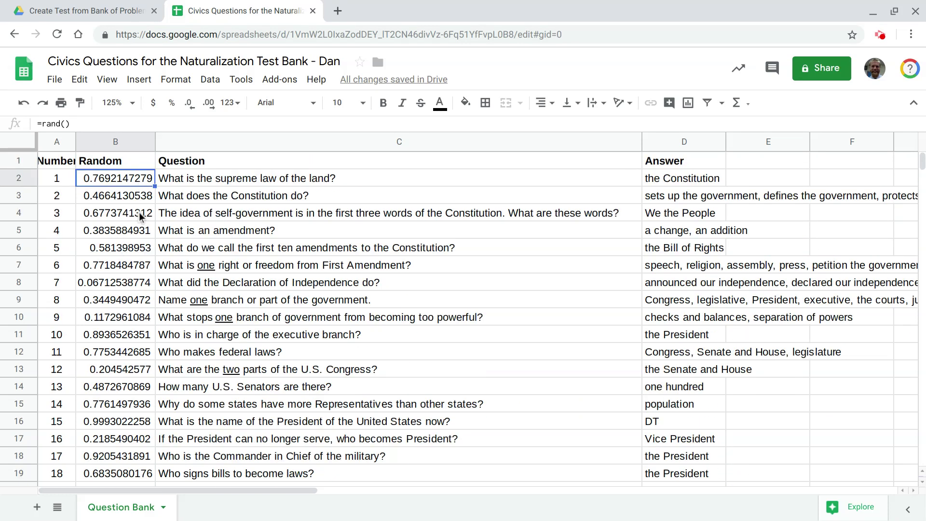
scroll(139, 213, "down", 5)
scroll(139, 212, "down", 5)
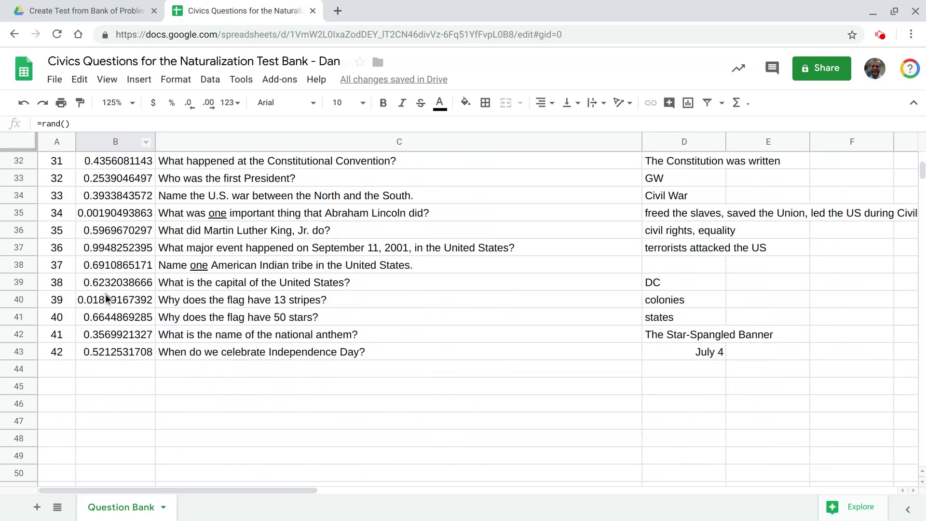
scroll(105, 352, "up", 10)
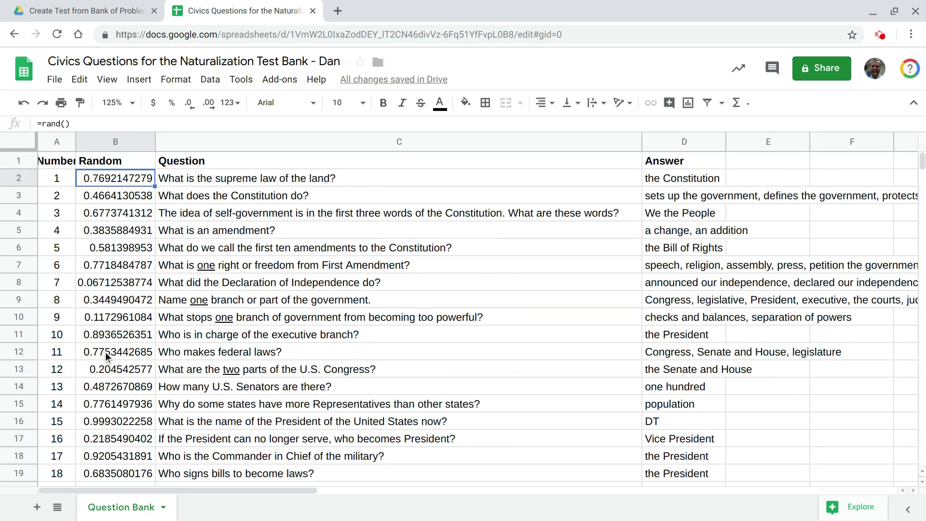
Insert an empty column right of Random, then regenerate the random numbers by deleting and undoing B2 three times.
right_click(118, 141)
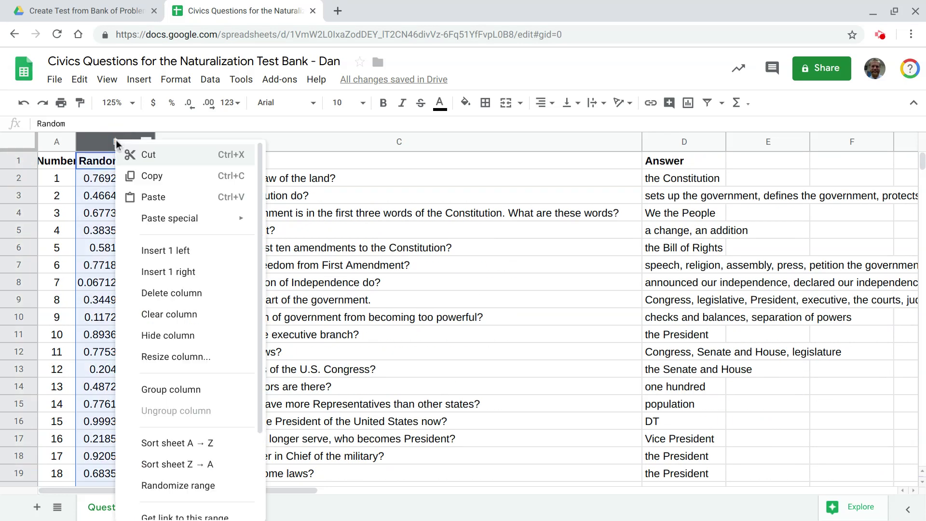
left_click(145, 271)
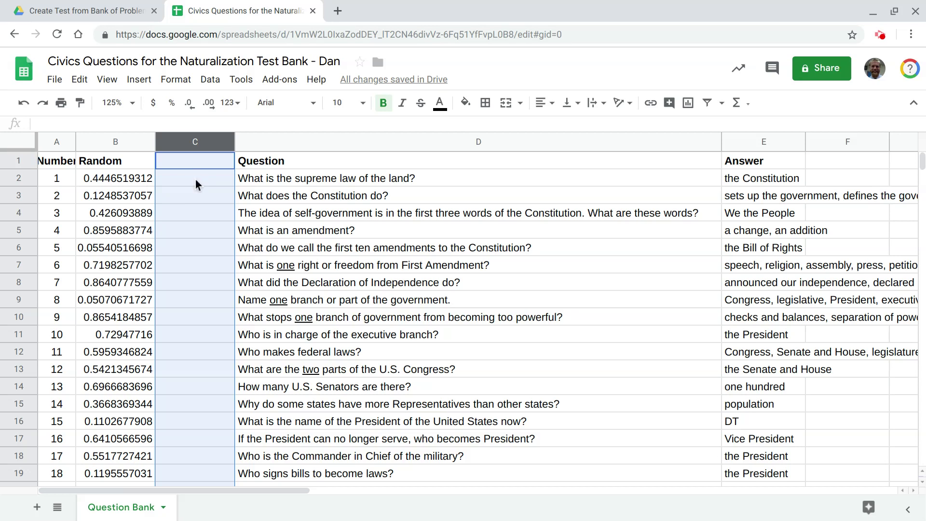
left_click(130, 180)
key("Delete")
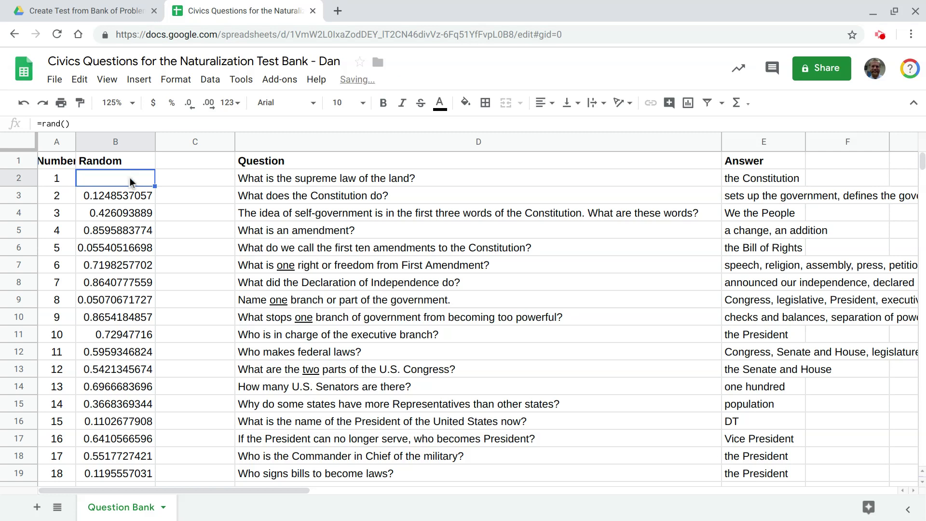
key("ctrl+z")
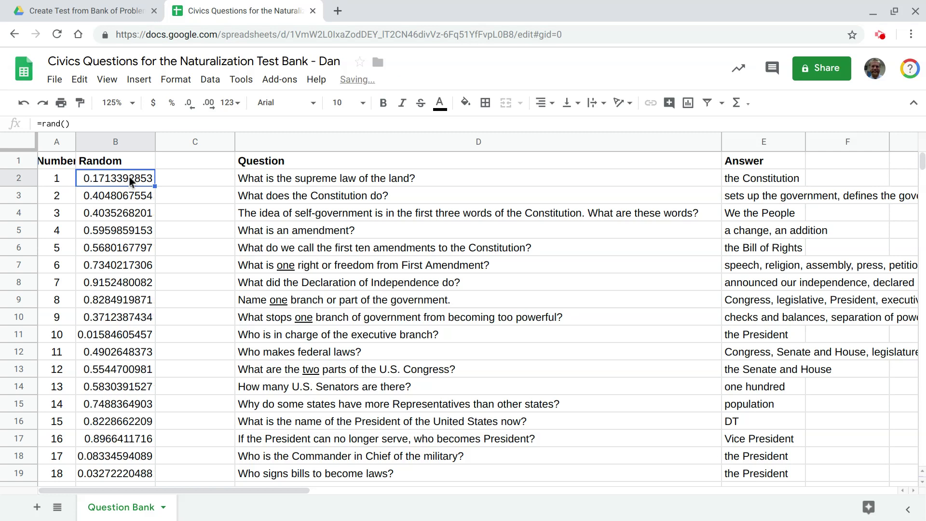
key("Delete")
key("ctrl+z")
key("Delete")
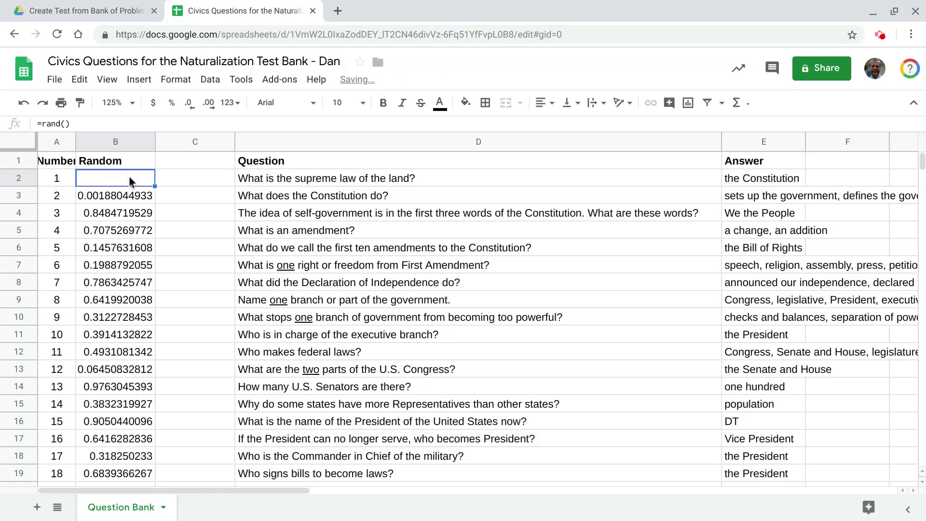
key("ctrl+z")
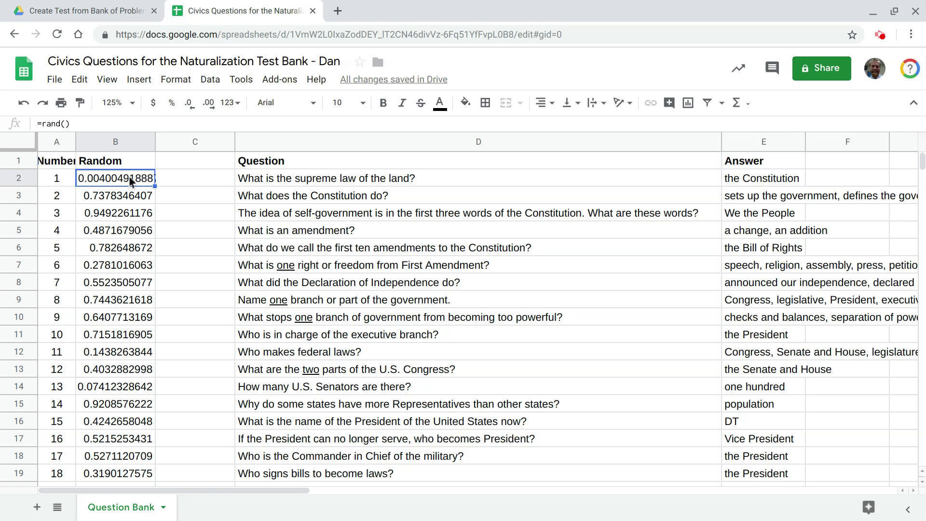
left_click(191, 160)
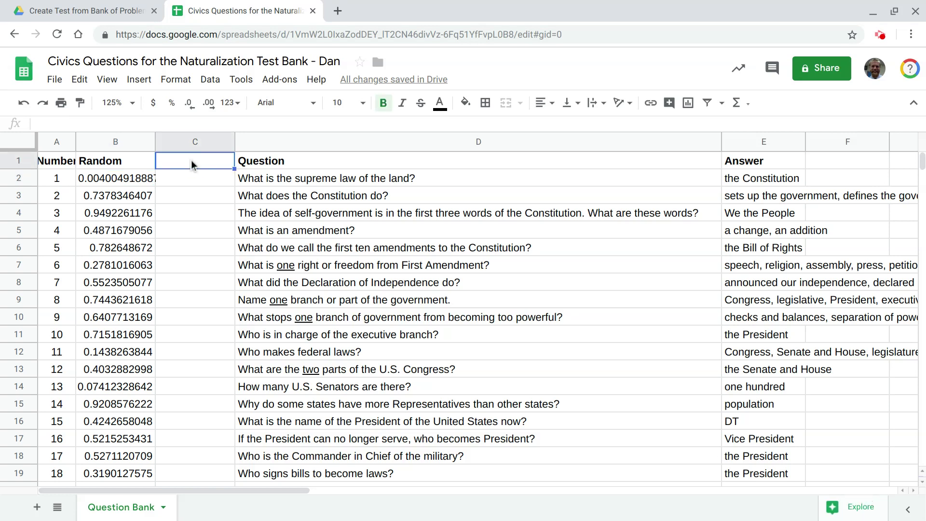
Type the header 'Rank' in C1 and enter =rank(B2,B$2:B,1) in C2.
type("Rank")
key("Return")
type("=rank(")
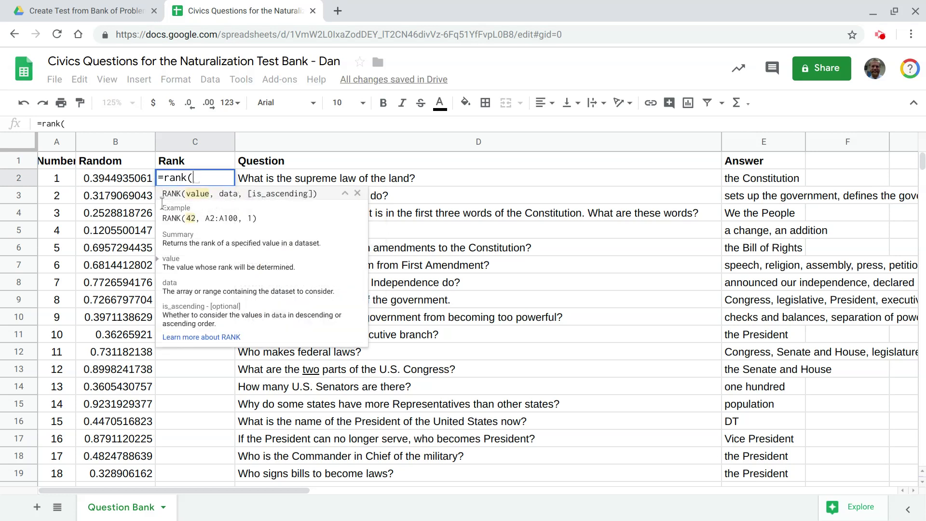
left_click(109, 175)
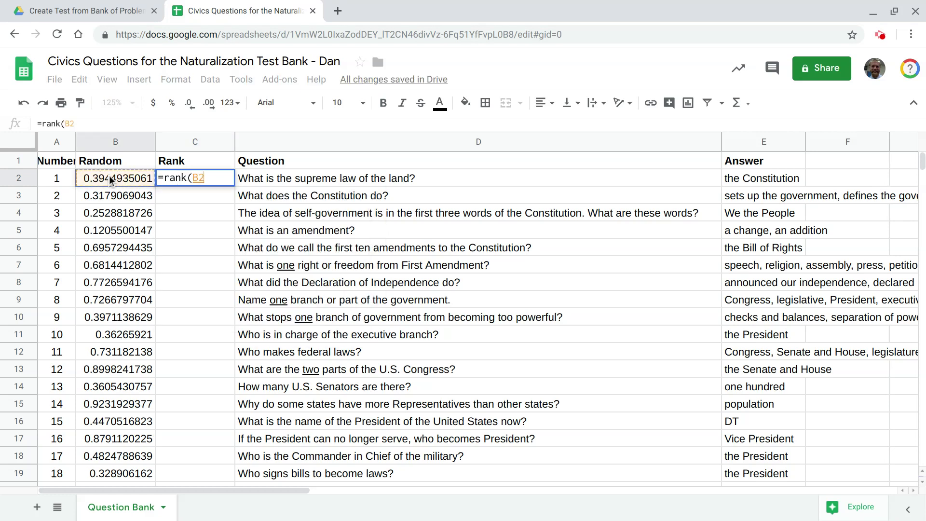
type(",")
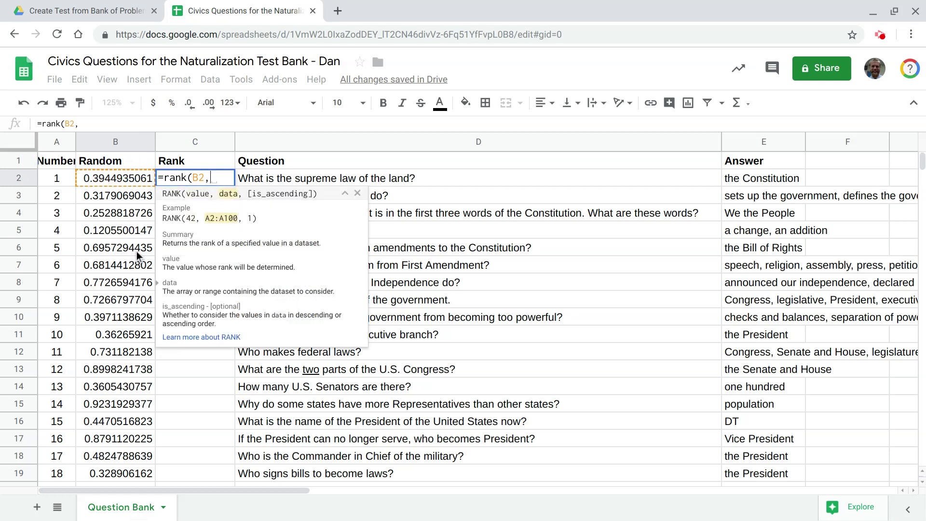
type("B")
type("2:")
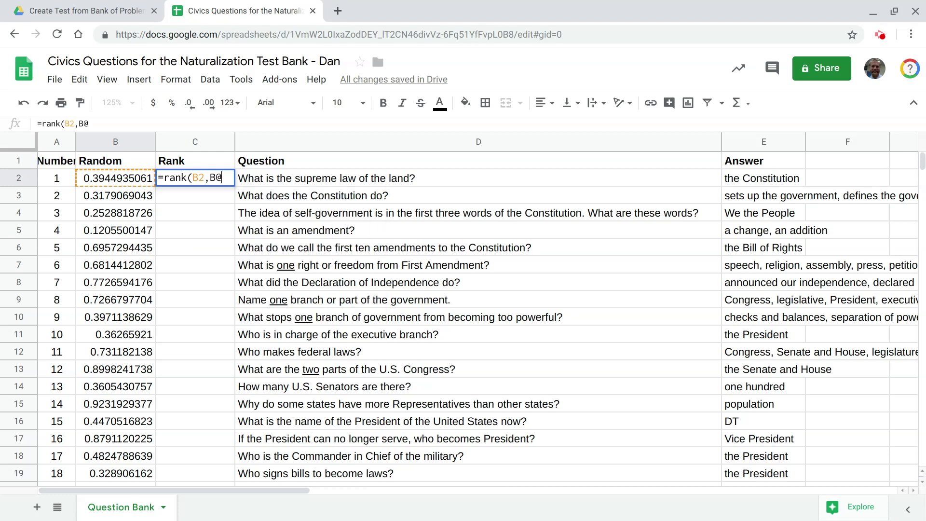
type("B")
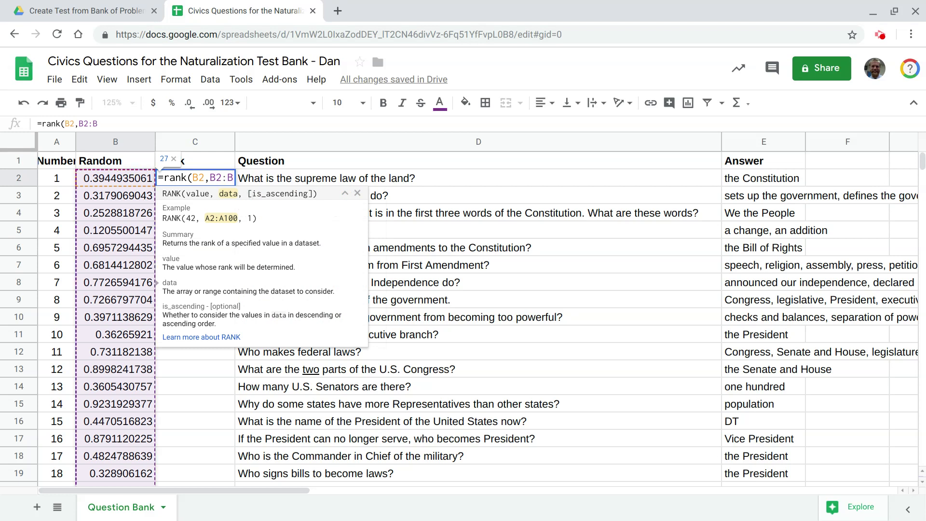
type("$2:B,")
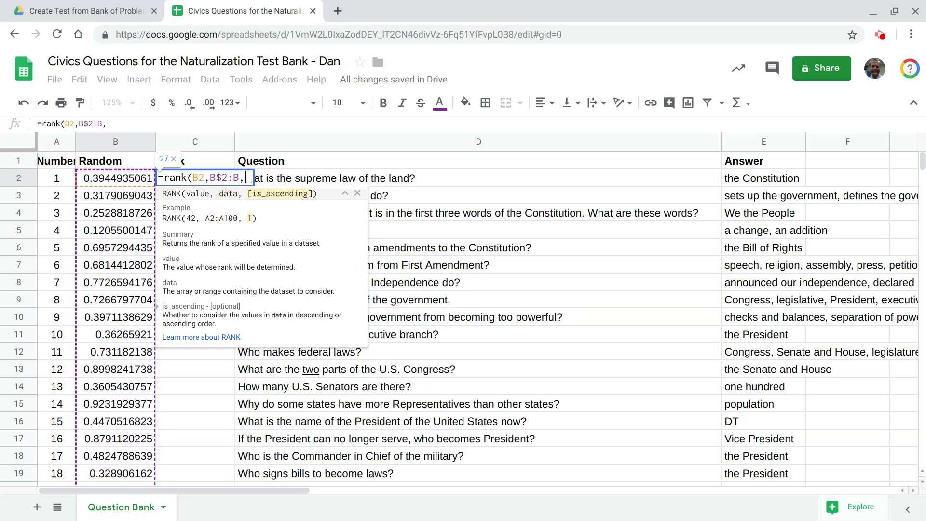
type("1")
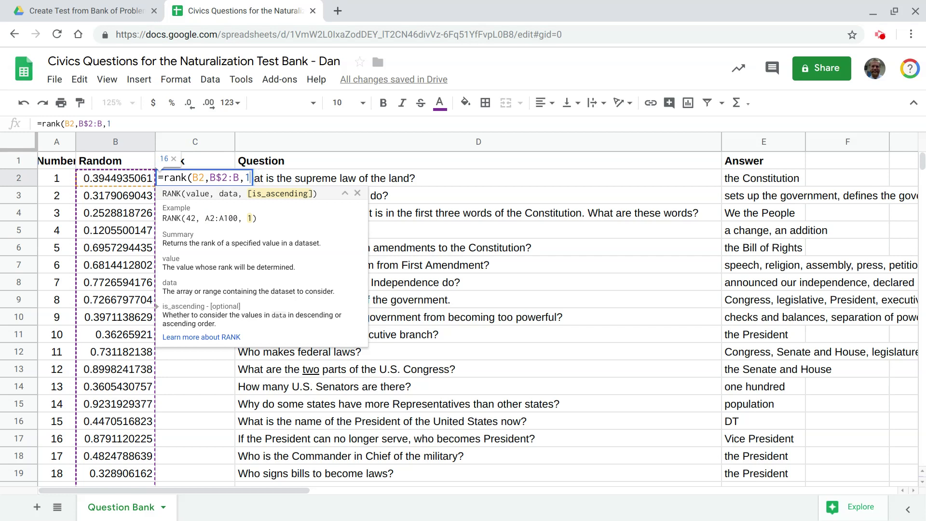
type(")")
key("Return")
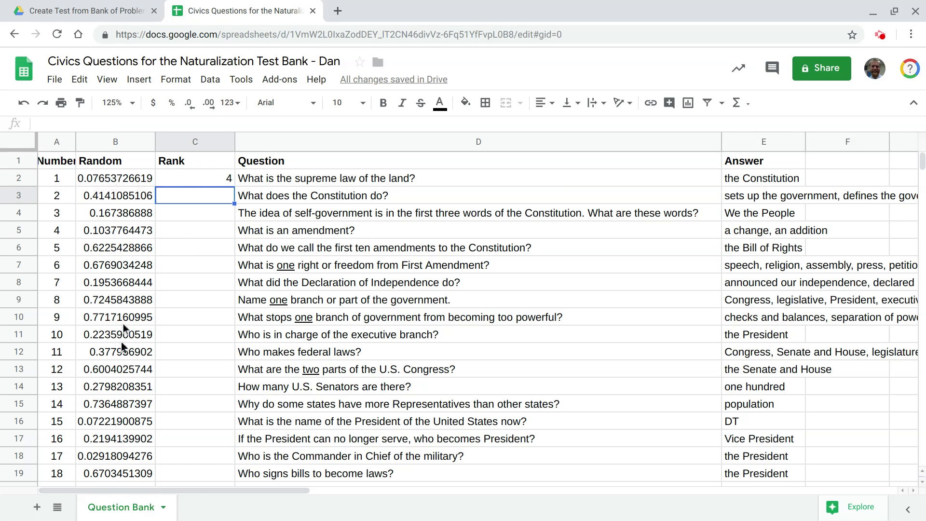
left_click(217, 179)
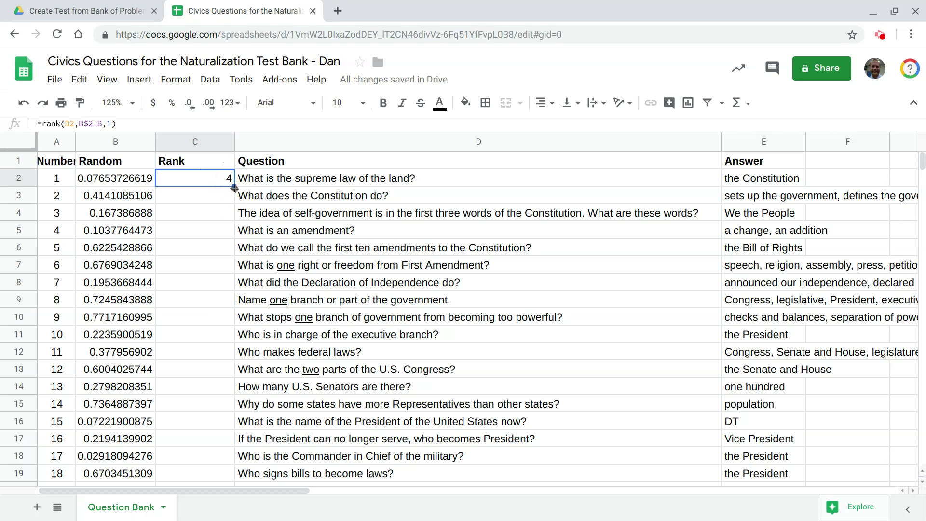
Copy the rank formula down to all 42 rows and centre columns C (Rank) and B (Random).
double_click(234, 187)
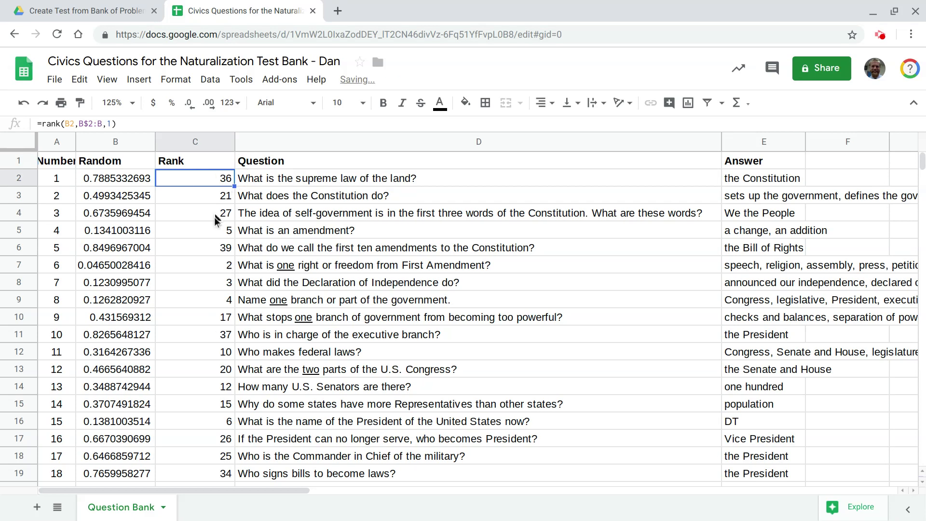
left_click(195, 144)
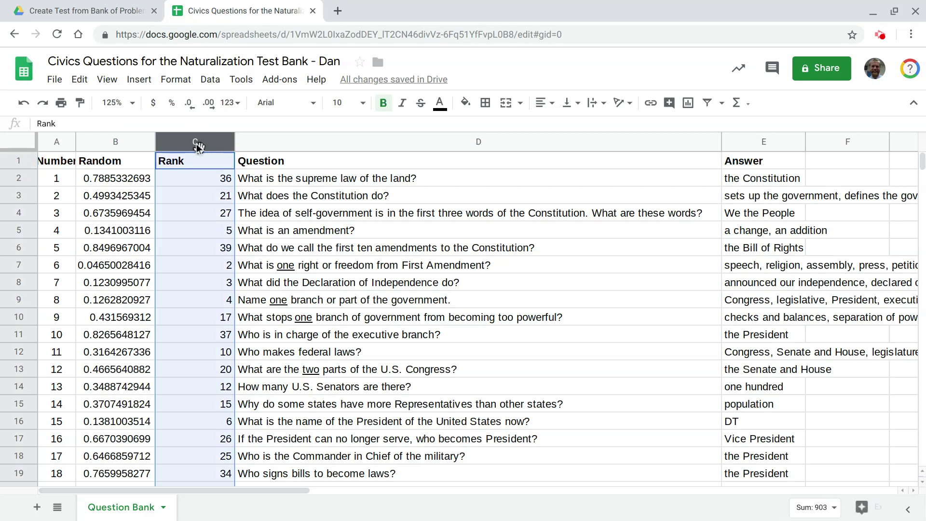
key("ctrl+shift+e")
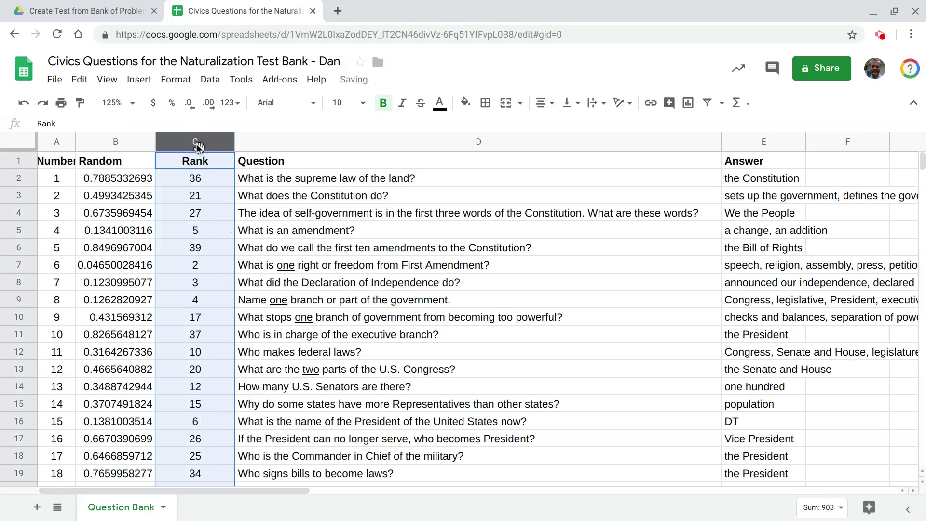
left_click(112, 143)
key("ctrl+shift+e")
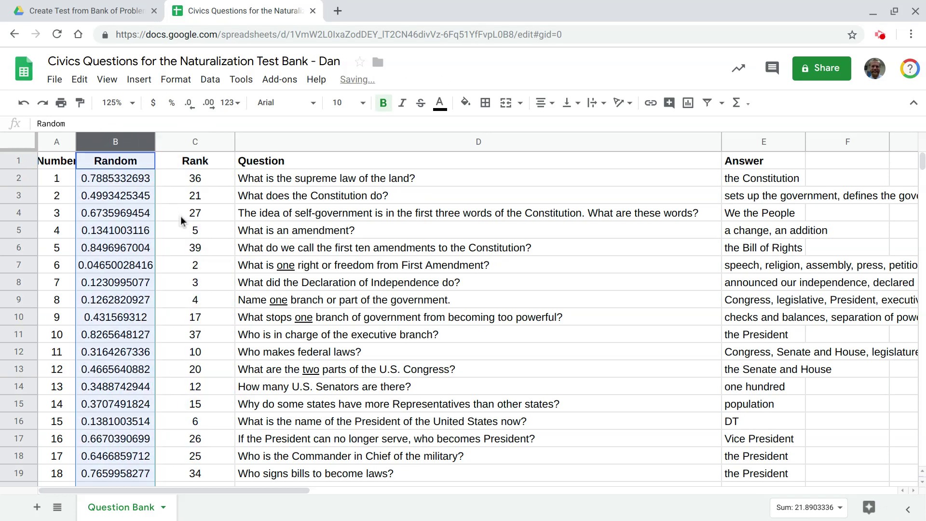
scroll(181, 220, "down", 6)
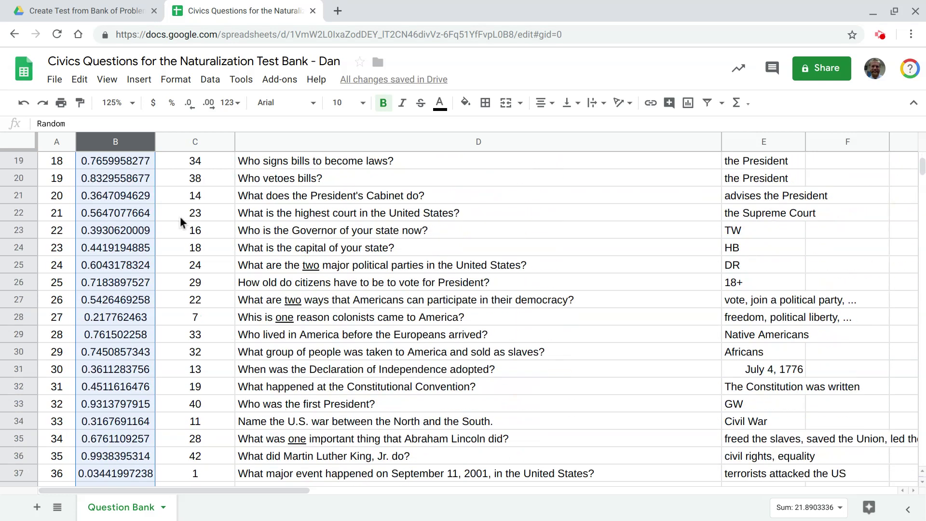
scroll(180, 220, "down", 4)
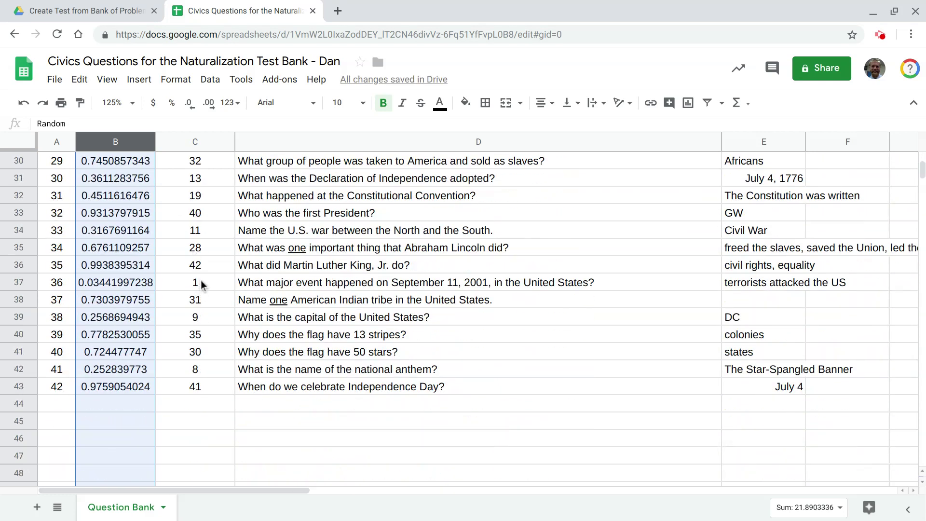
left_click(204, 287)
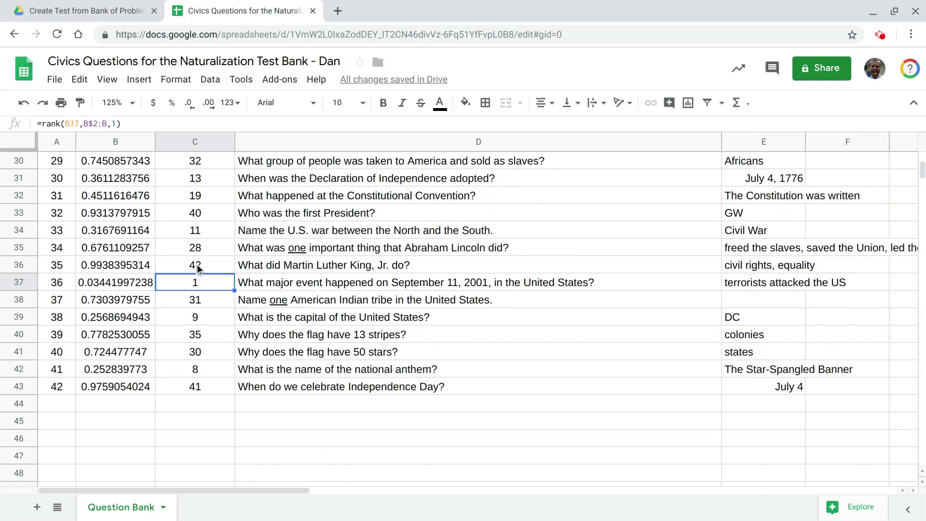
left_click(197, 268)
Add a new sheet named 'Random Questions' placed before Question Bank.
scroll(202, 285, "up", 10)
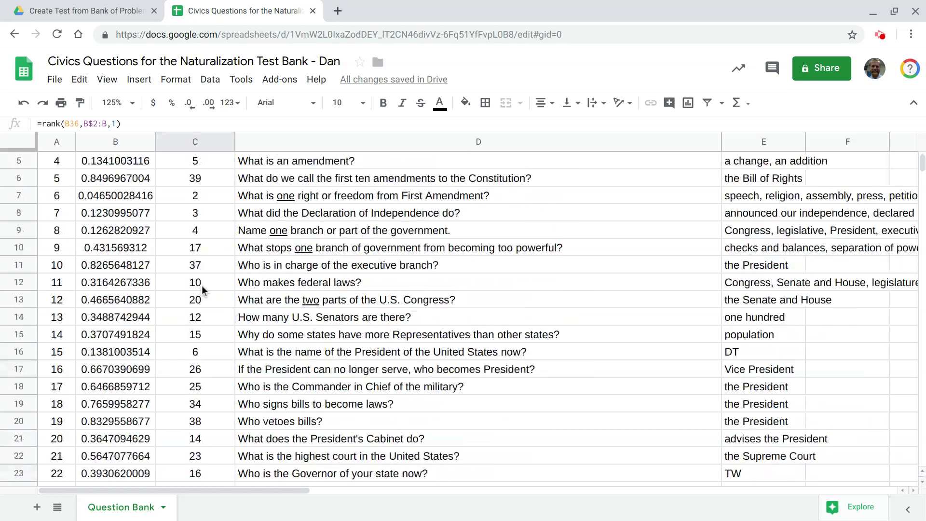
left_click(38, 507)
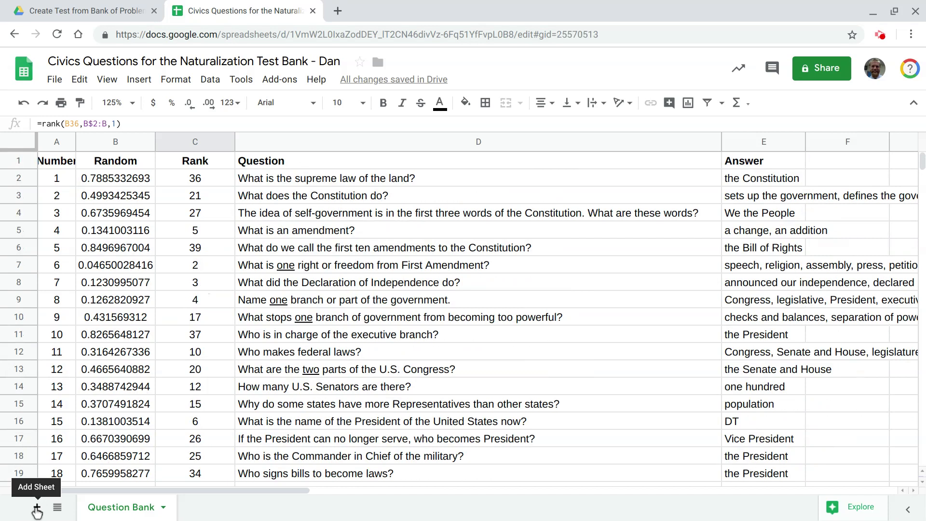
left_click_drag(201, 508, 101, 507)
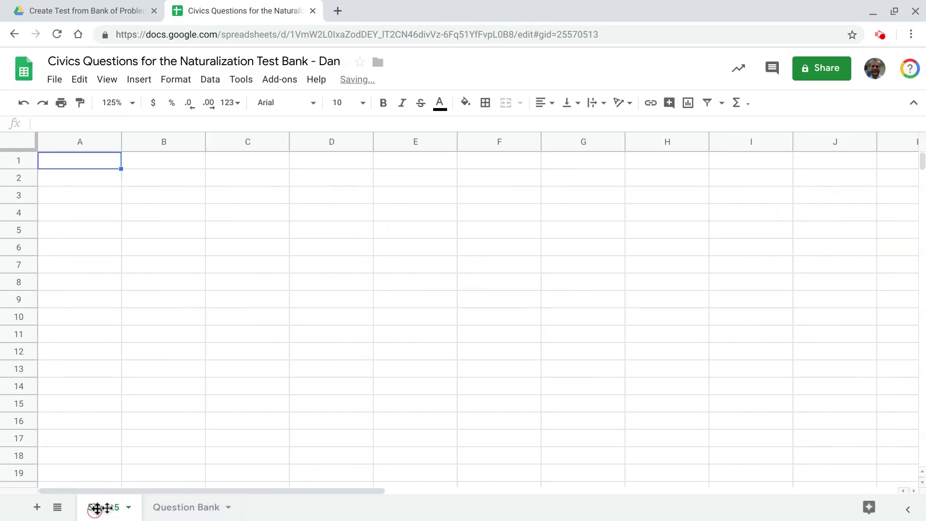
double_click(102, 507)
type("Ran")
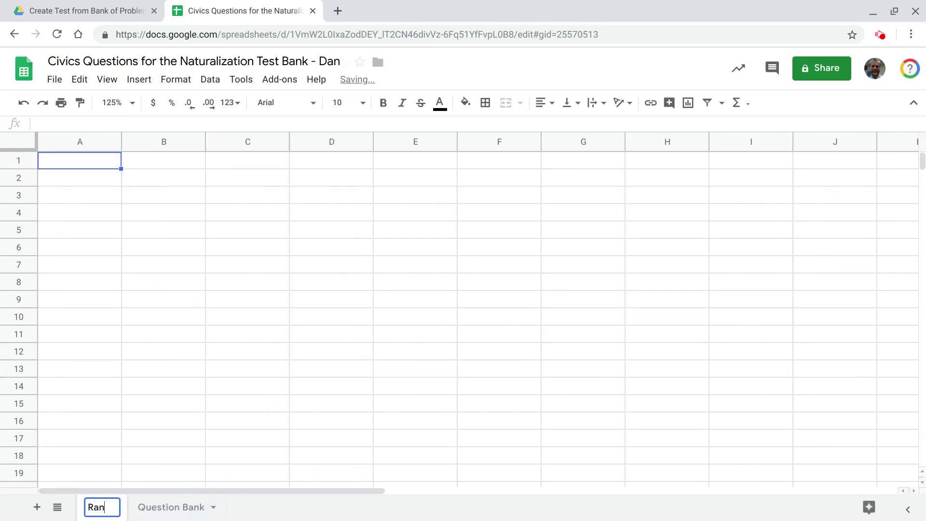
type("dom Questions")
key("Return")
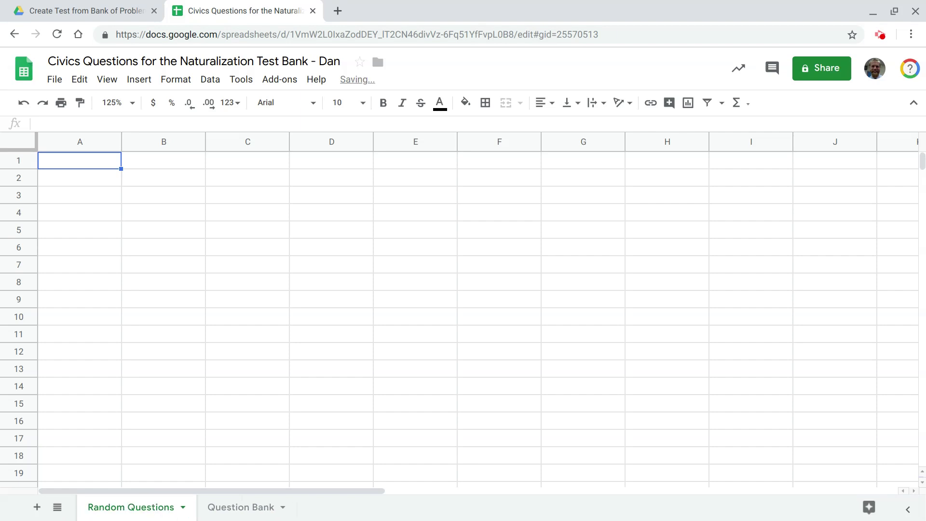
Enter the numbers 1 through 5 in A1:A5 and centre them.
left_click(70, 161)
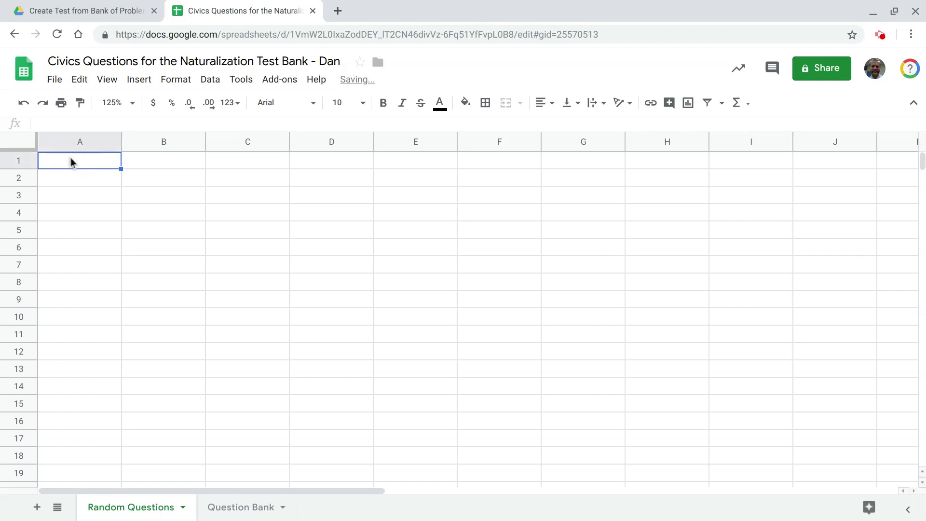
type("1")
key("Return")
type("2")
key("Return")
type("3")
key("Return")
type("4")
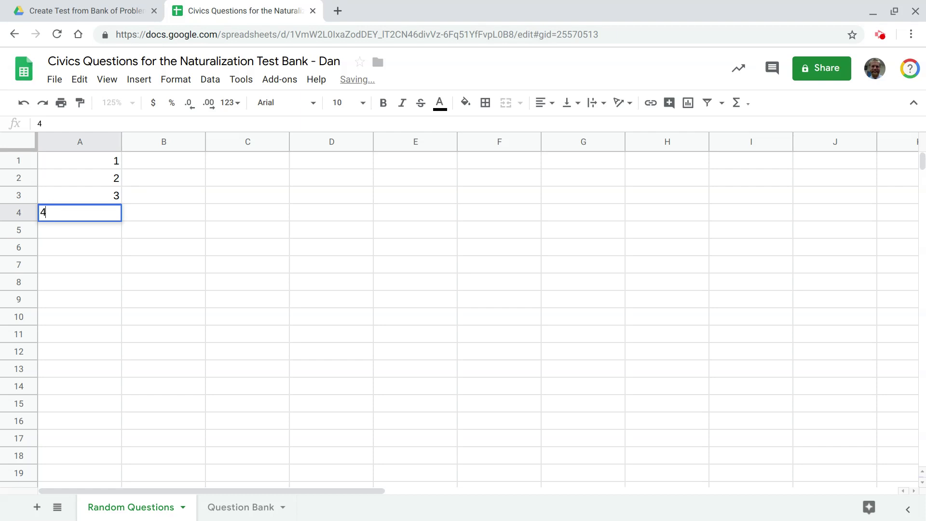
key("Return")
type("5")
key("Return")
key("Right")
key("Up")
key("Up")
key("Up")
key("Up")
key("Up")
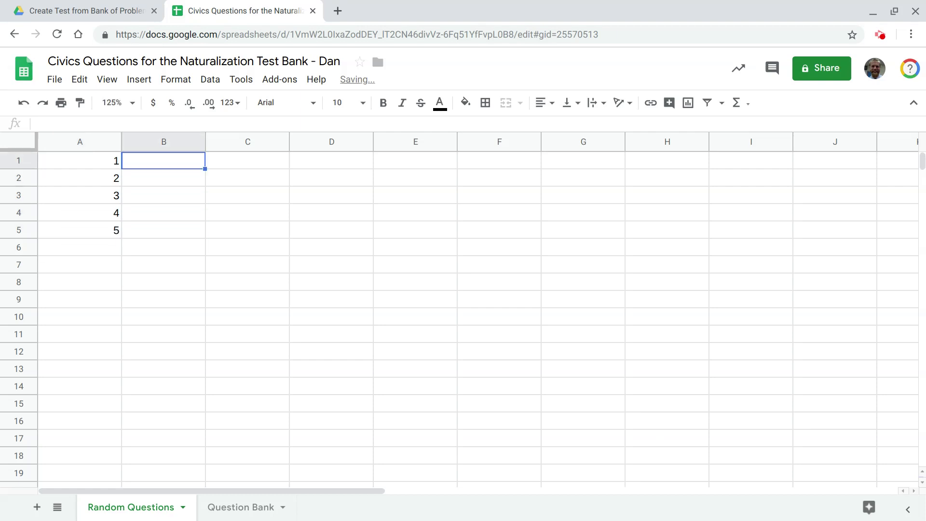
left_click_drag(93, 161, 90, 231)
key("ctrl+shift+e")
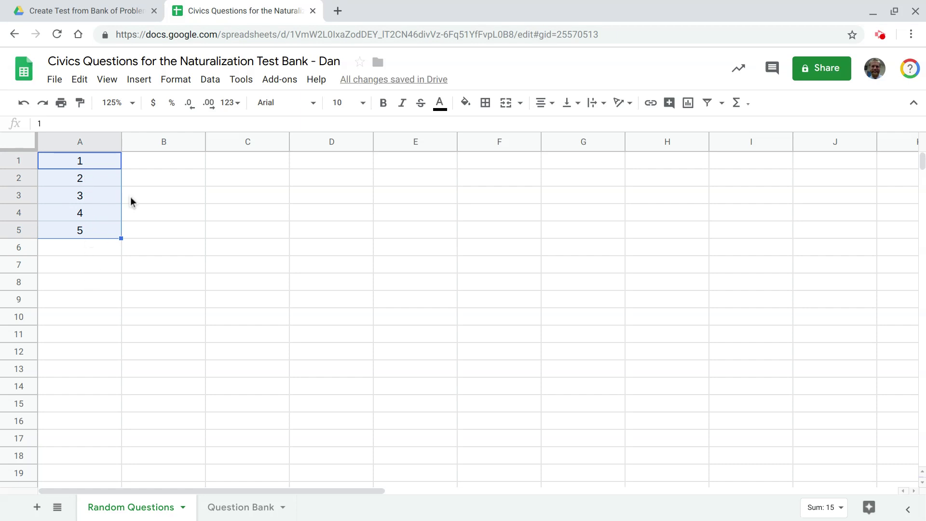
left_click(144, 163)
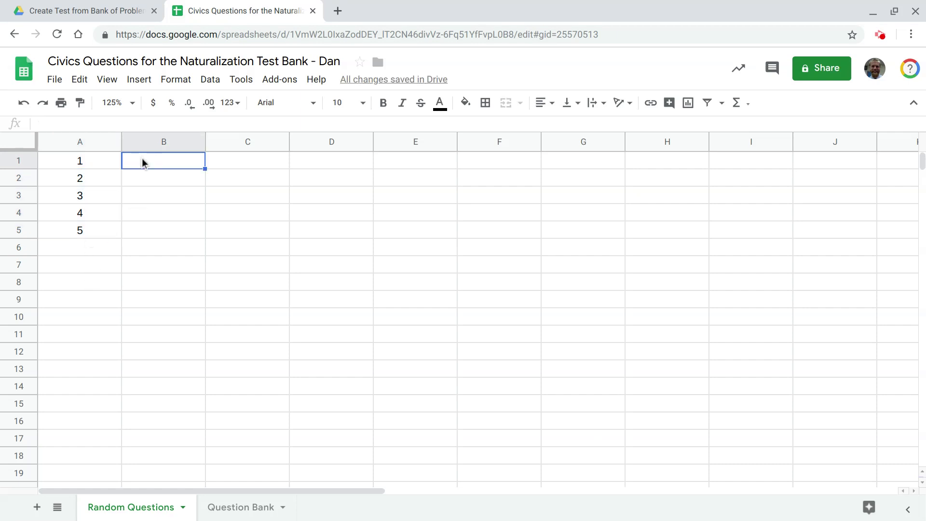
Begin typing =vlookup(A1, in B1 and go to the Question Bank sheet for the range.
type("=vlook")
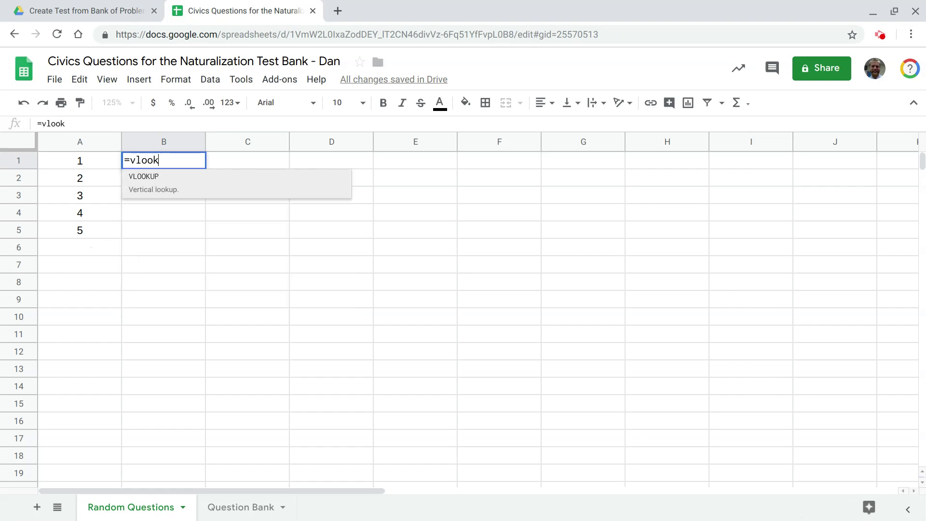
type("up(")
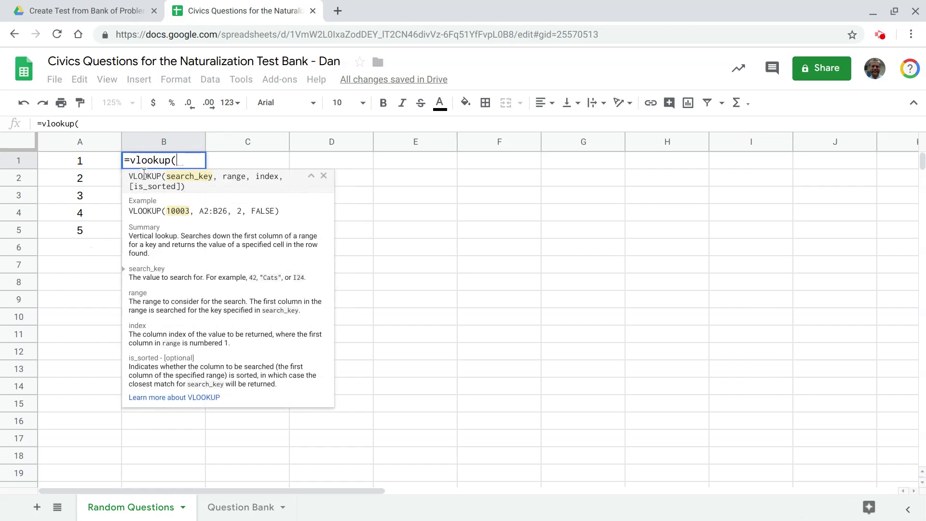
left_click(81, 167)
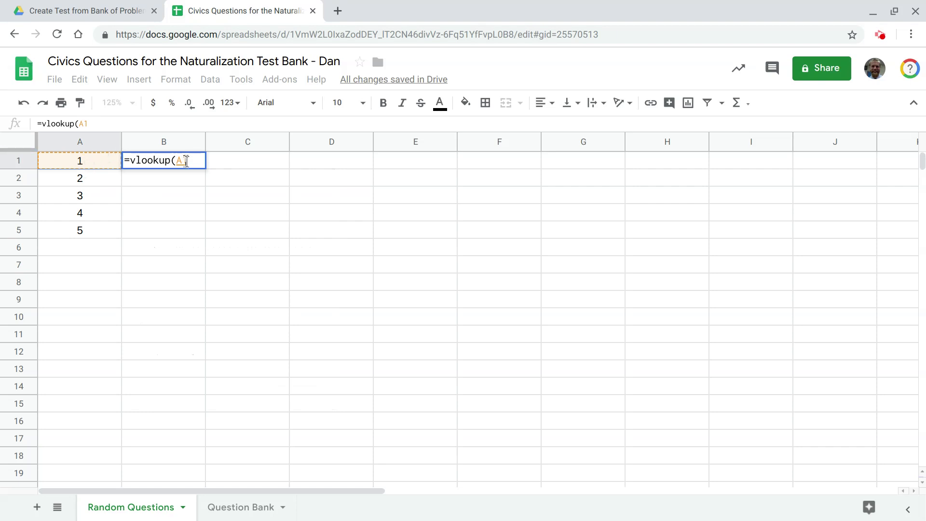
type(",")
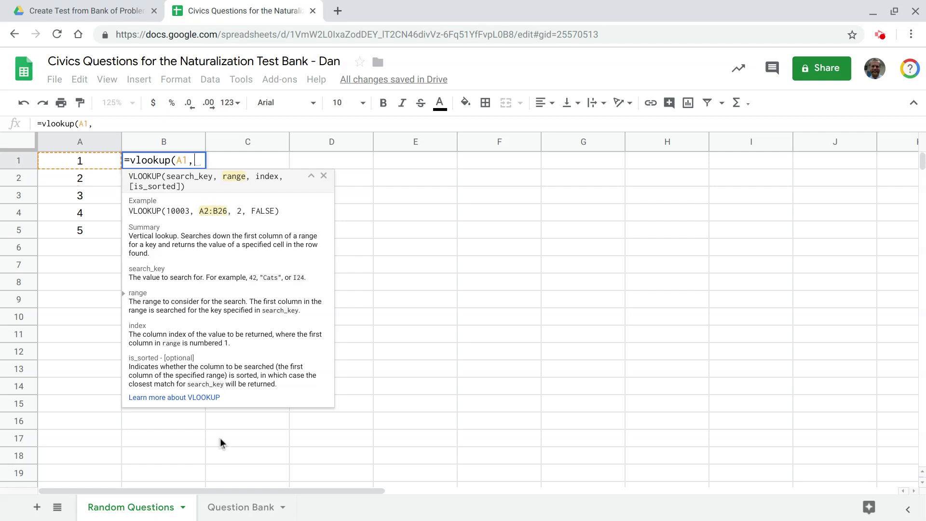
left_click(237, 507)
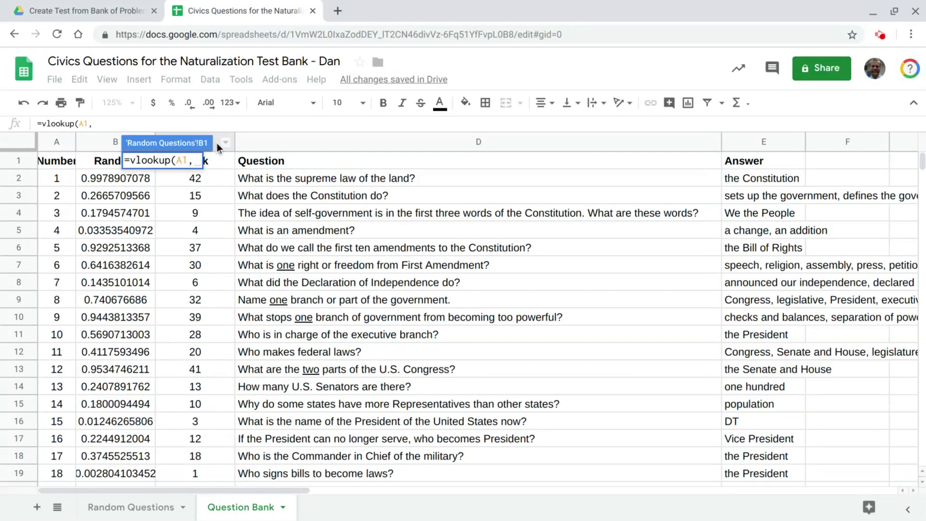
Finish B1 as =vlookup(A1,'Question Bank'!C:D,2,FALSE) to pull the matching question.
left_click_drag(216, 143, 264, 146)
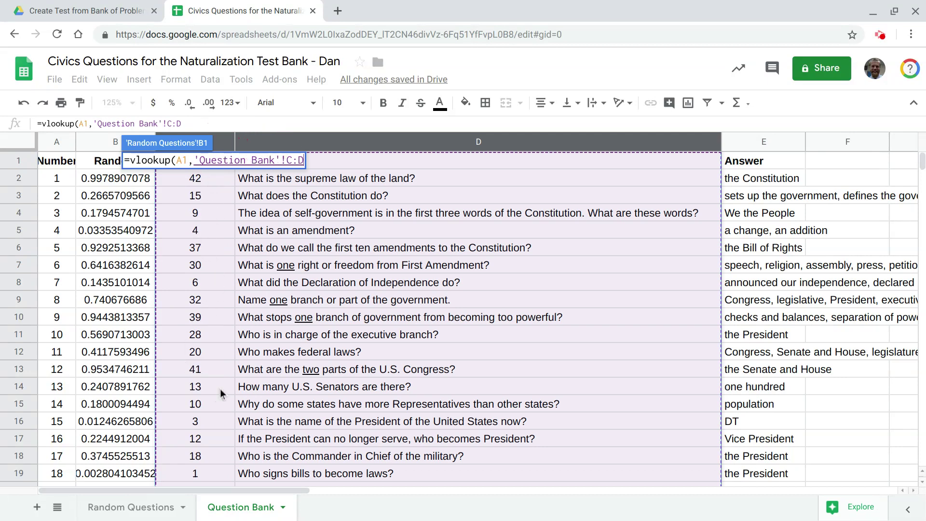
type(",")
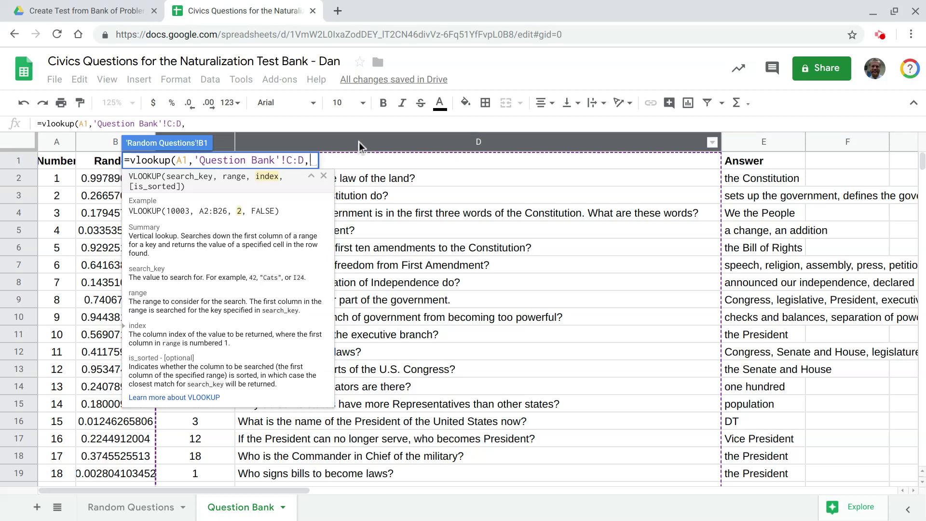
type("2")
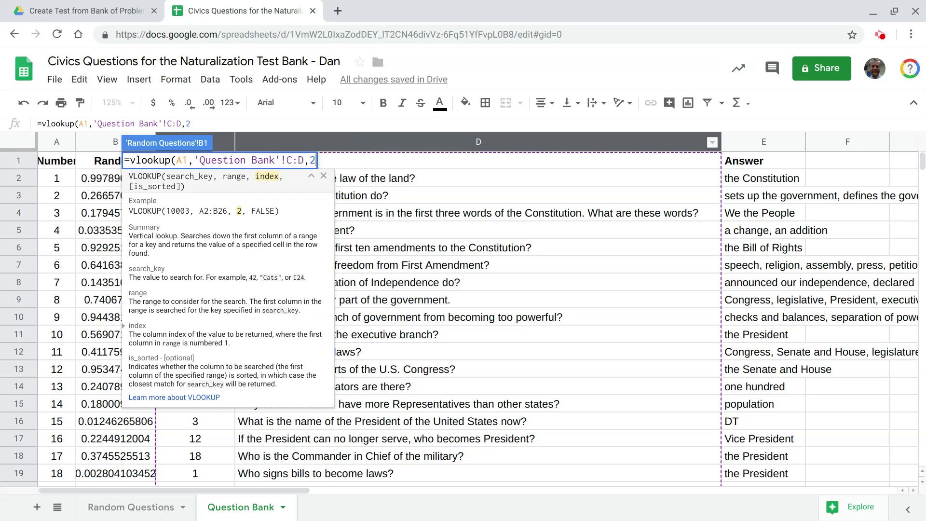
type(",FALSE)")
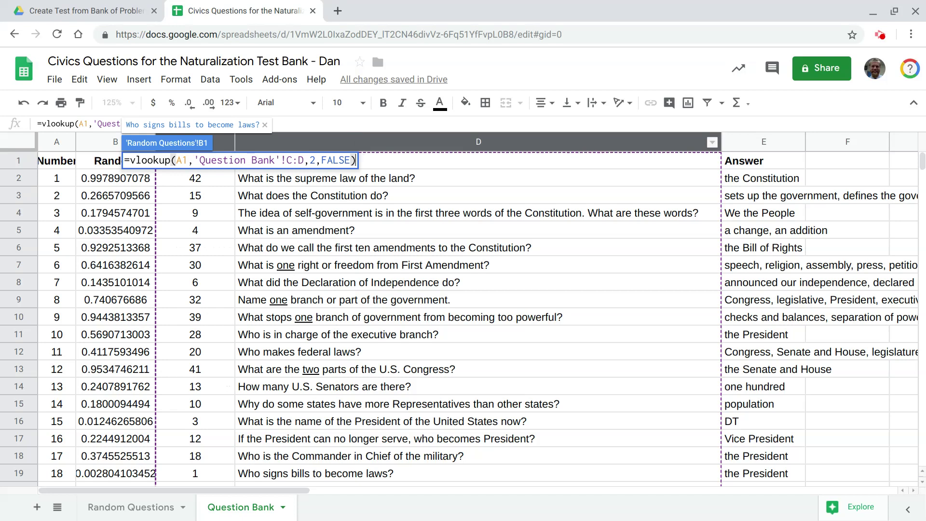
key("Return")
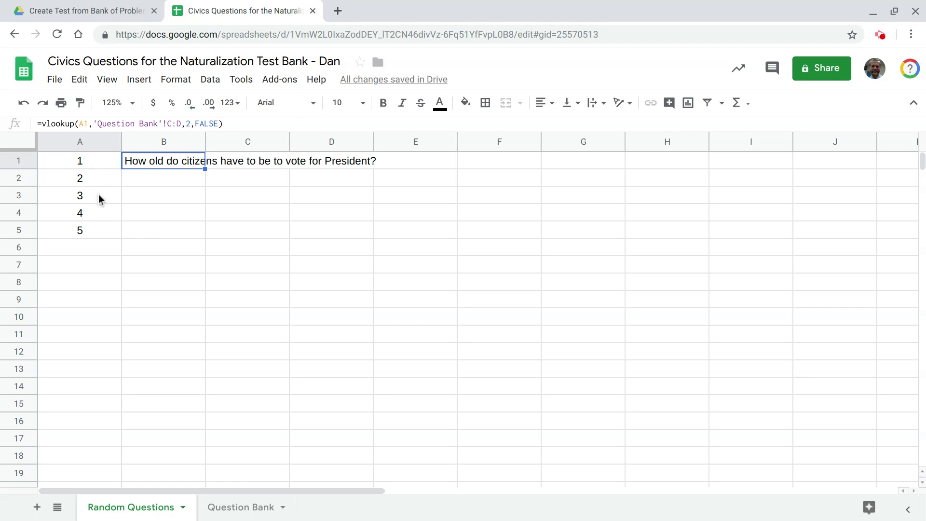
Copy the lookup formula down to B5 and widen column B to fit the questions.
double_click(206, 170)
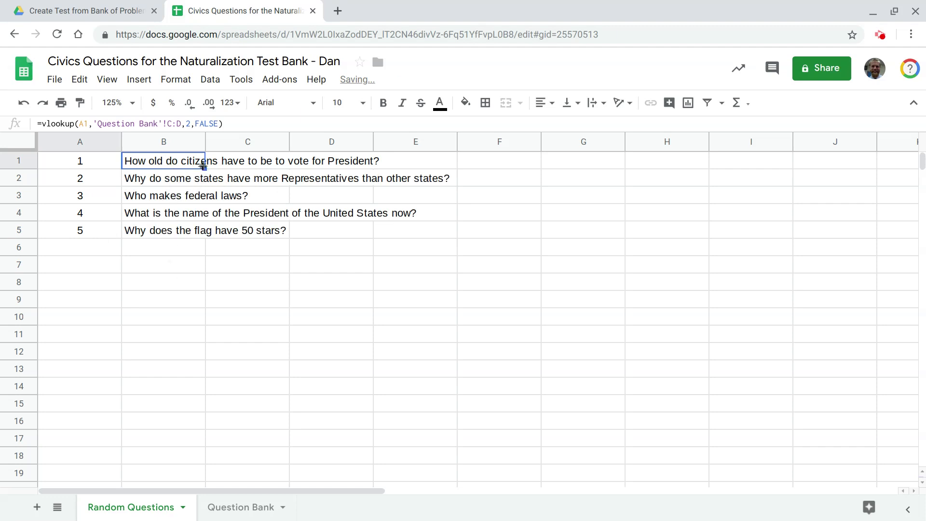
left_click_drag(205, 141, 482, 169)
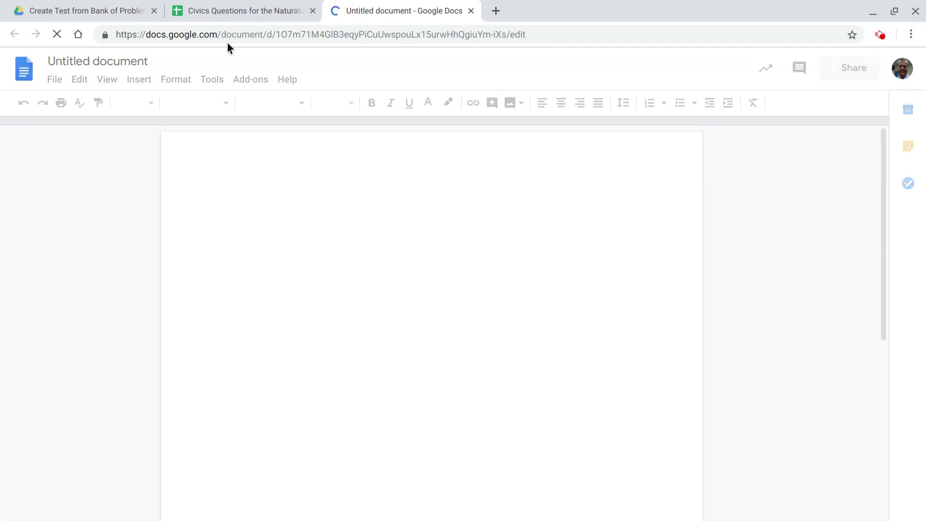
Rename the Untitled document to 'New Civics Test'.
left_click(108, 61)
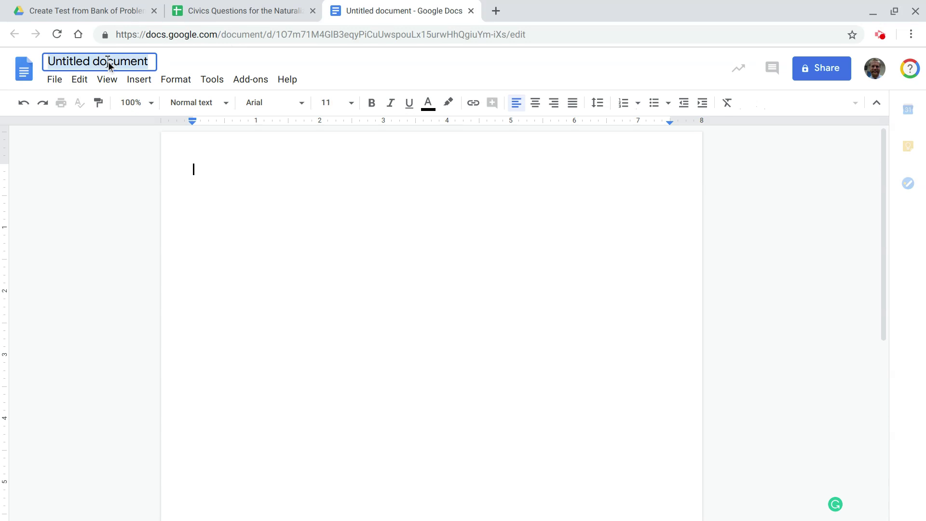
type("New Civics Test")
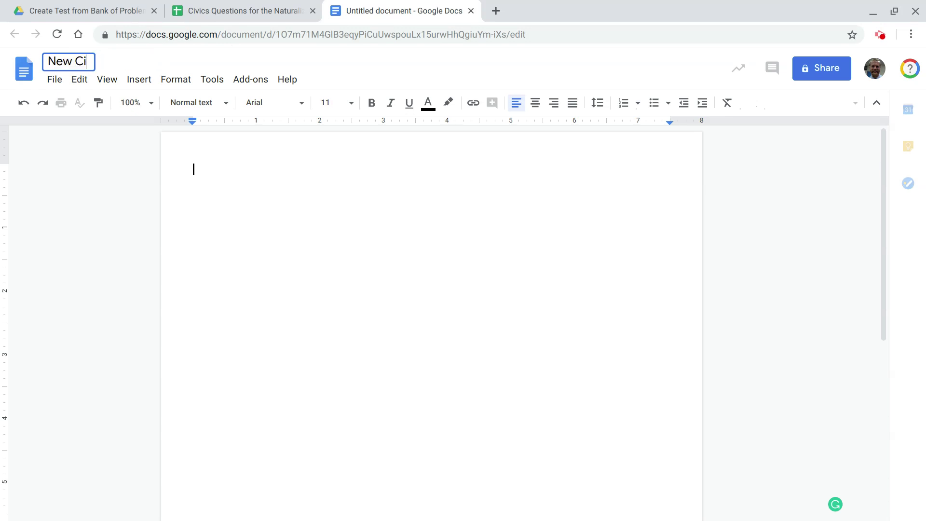
left_click(233, 177)
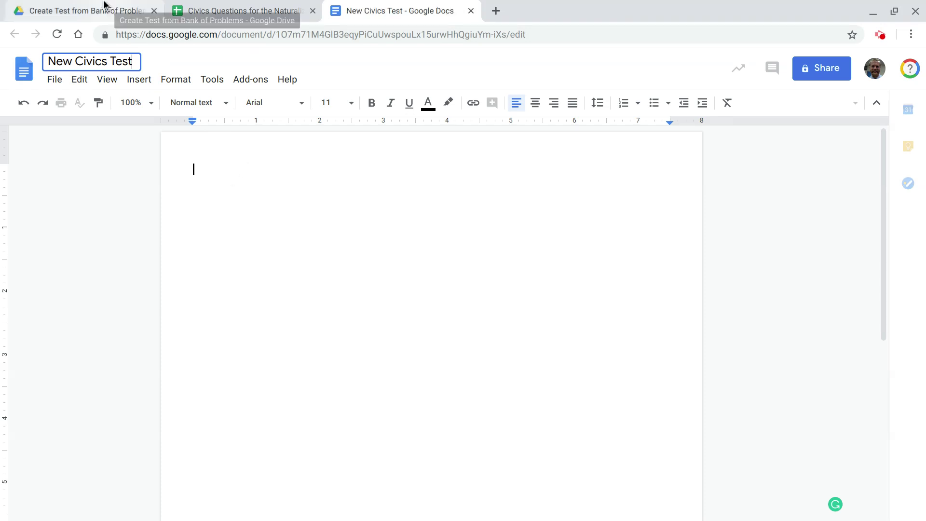
Insert a 2x2 table with 'Name:' and 'Date:' in row one and 'Civics Test:' in row two.
left_click(141, 82)
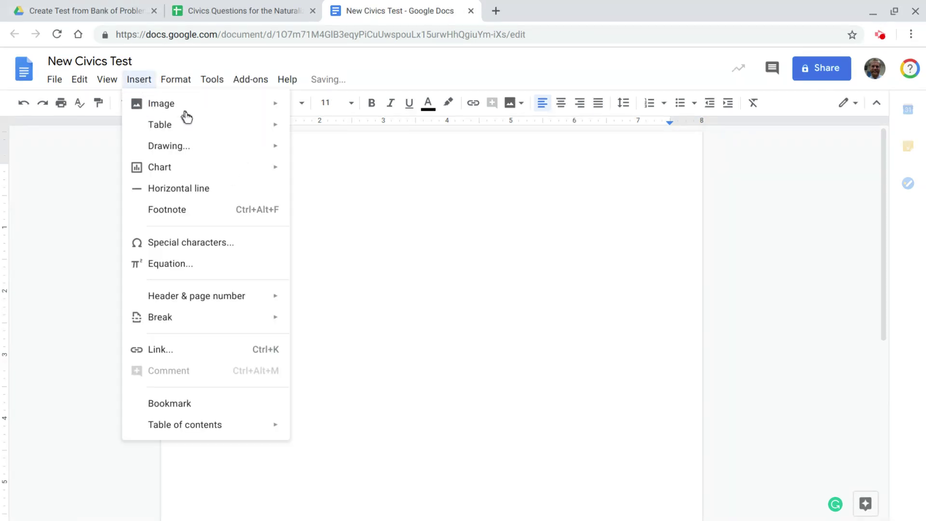
mouse_move(269, 128)
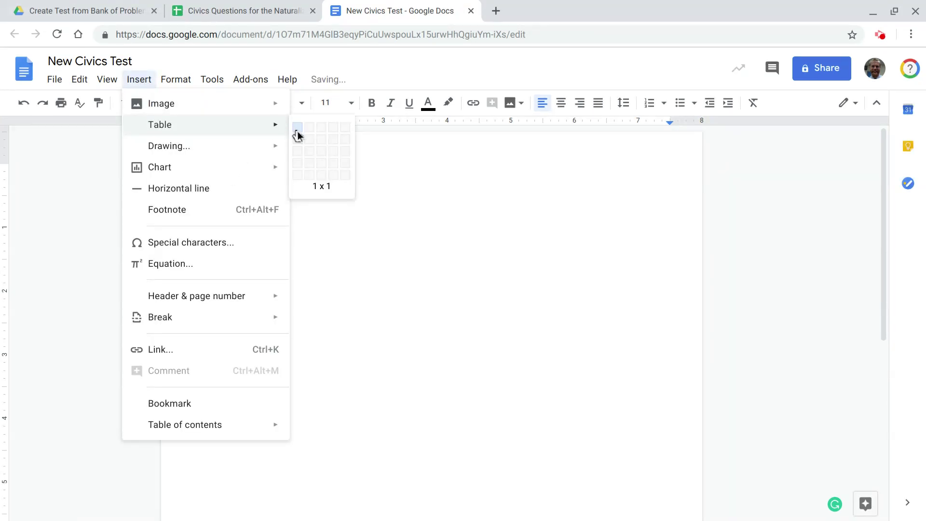
left_click(309, 137)
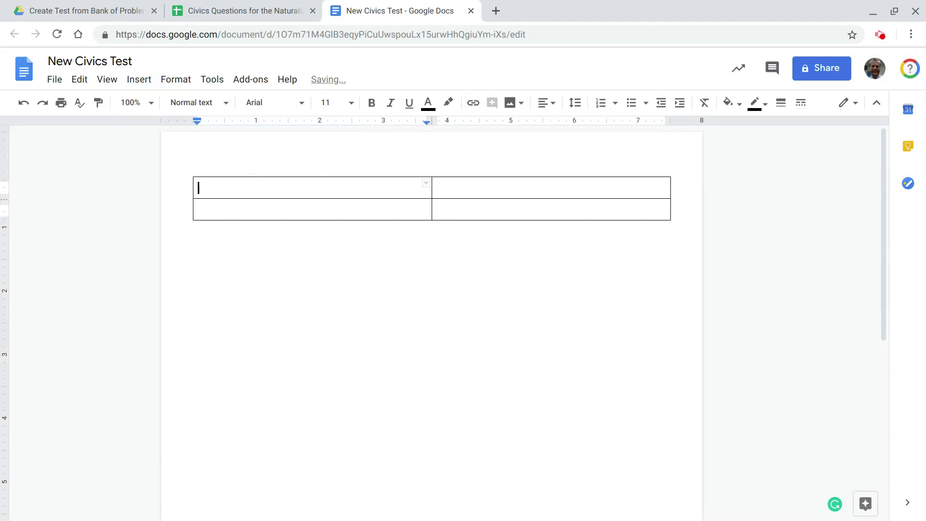
type("Name:")
left_click(436, 188)
type("Date:")
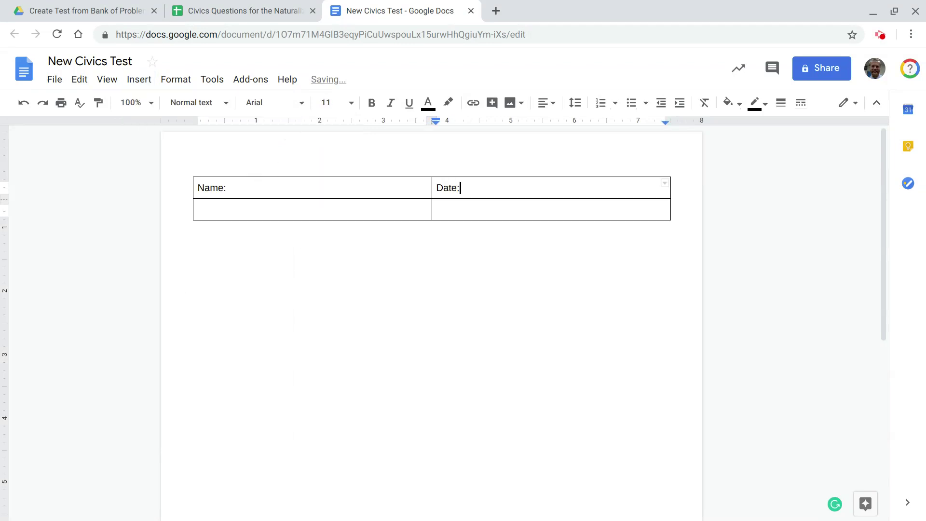
left_click(199, 209)
type("Civics Test:")
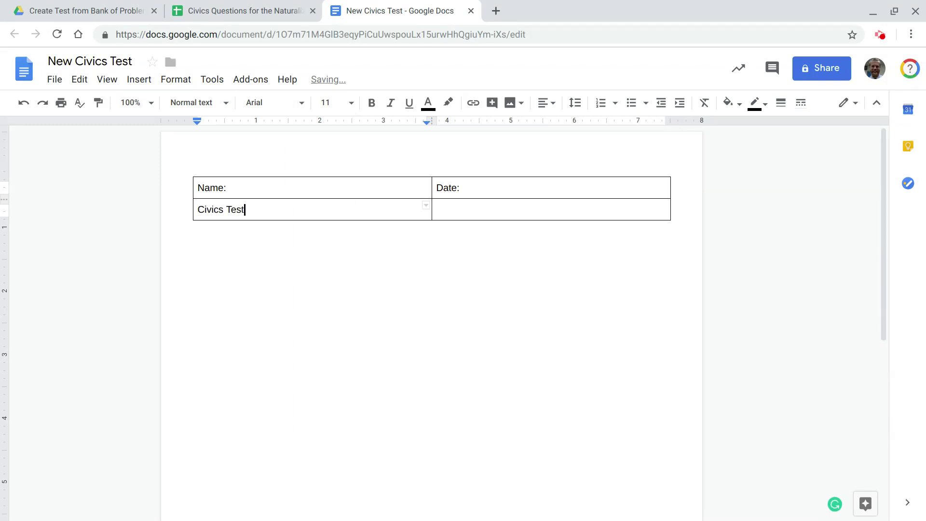
left_click(436, 210)
key("Tab")
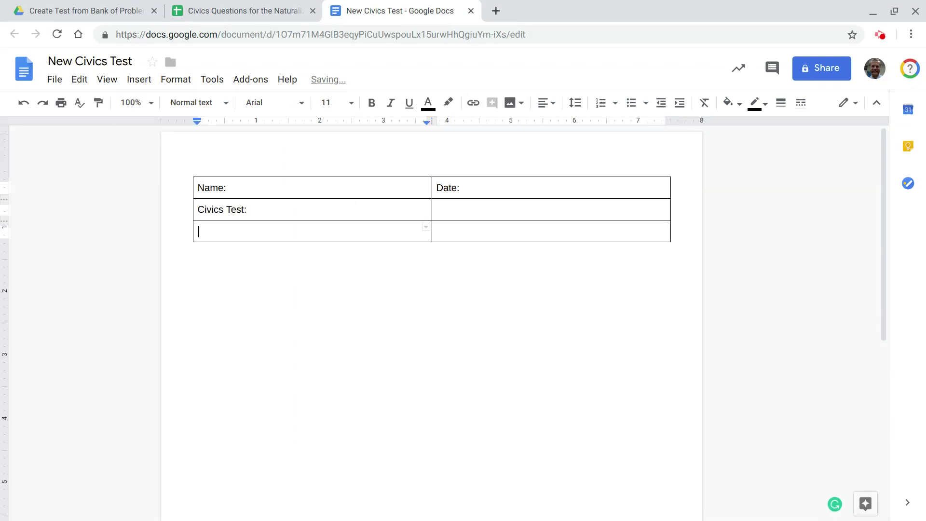
key("ctrl+z")
left_click(203, 264)
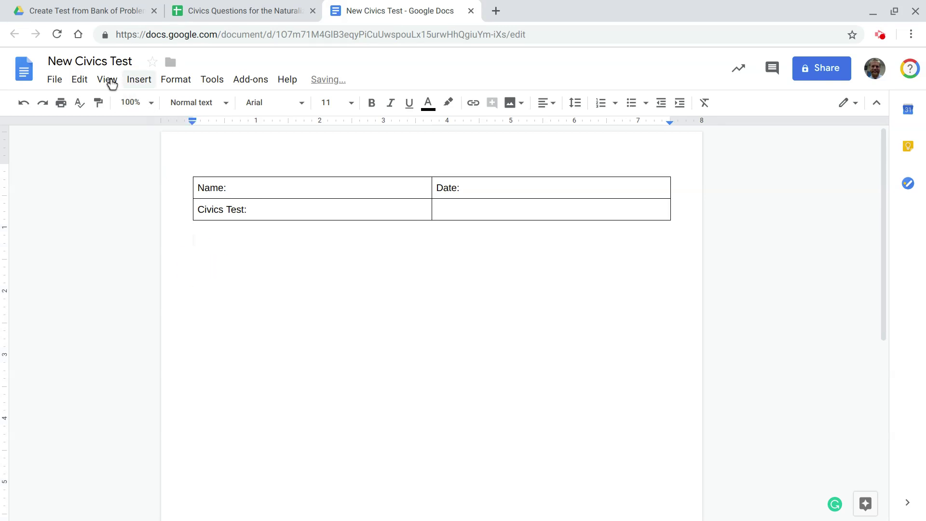
Insert a one-column, two-row table below the header and type '1) <<1>>' in its top row.
left_click(139, 82)
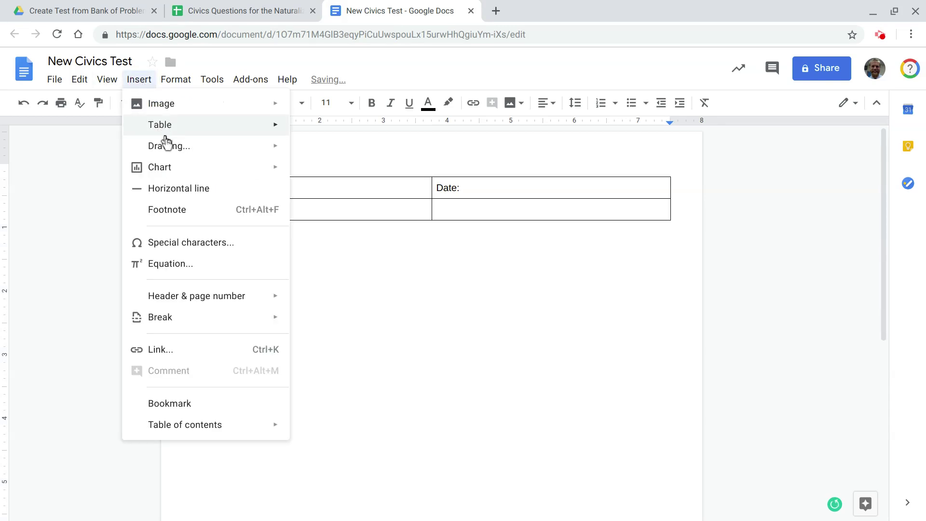
mouse_move(221, 130)
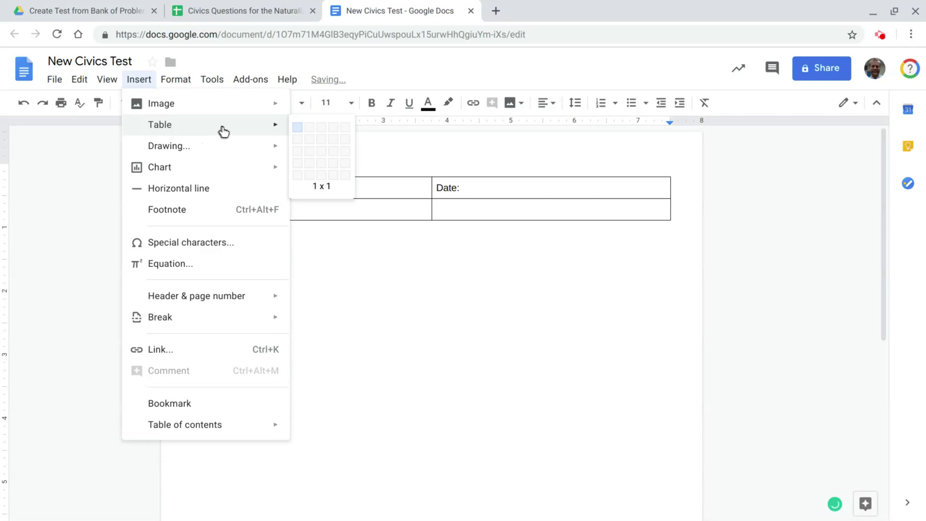
left_click(299, 138)
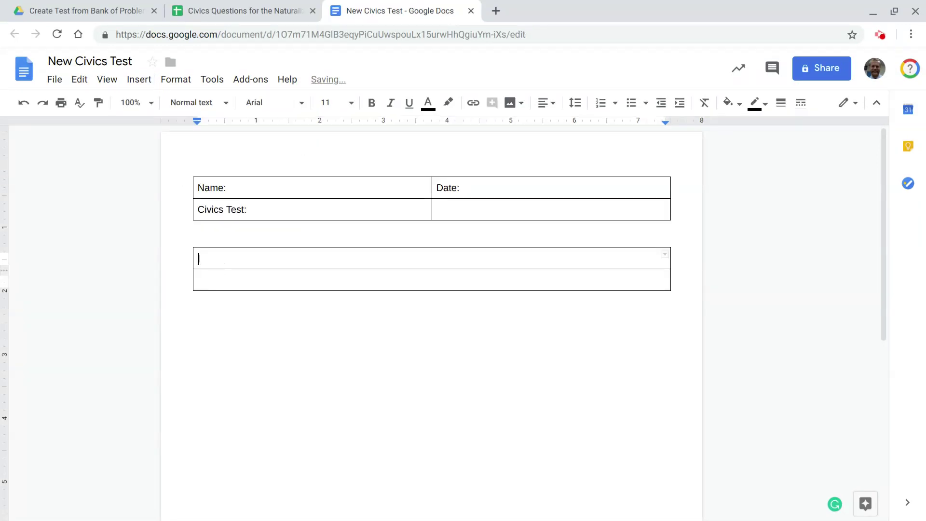
type("1) <<1>>")
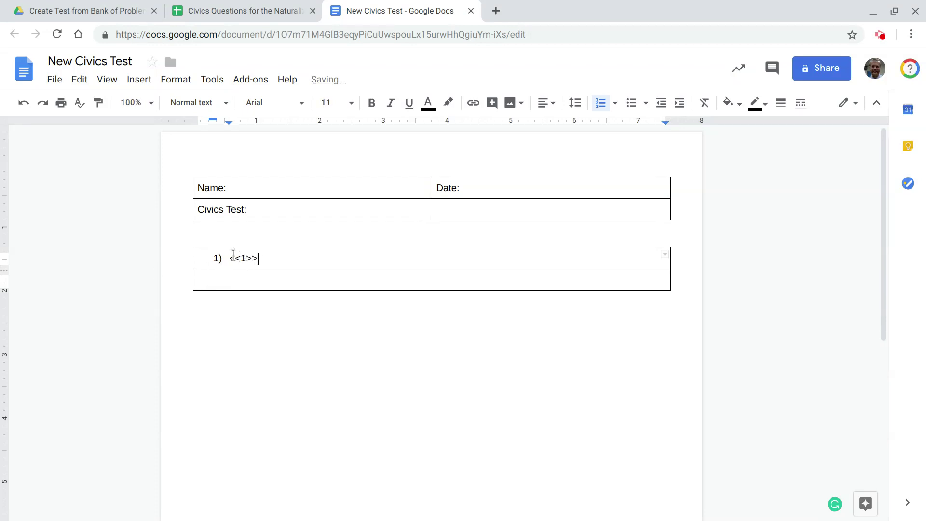
Keep the 1) numbering, add two blank lines to the answer row, and select the table.
left_click(230, 257)
key("BackSpace")
key("BackSpace")
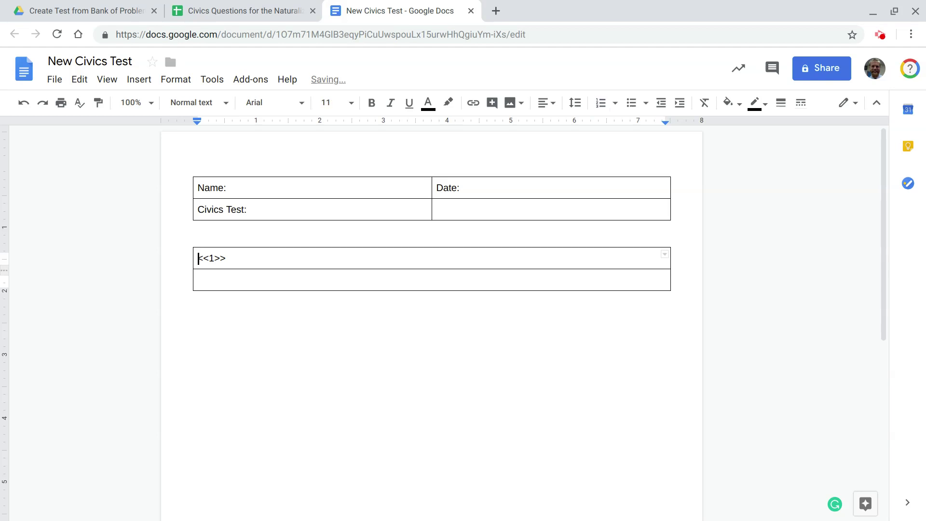
key("ctrl+z")
key("ctrl+z")
left_click(245, 277)
key("Return")
key("Return")
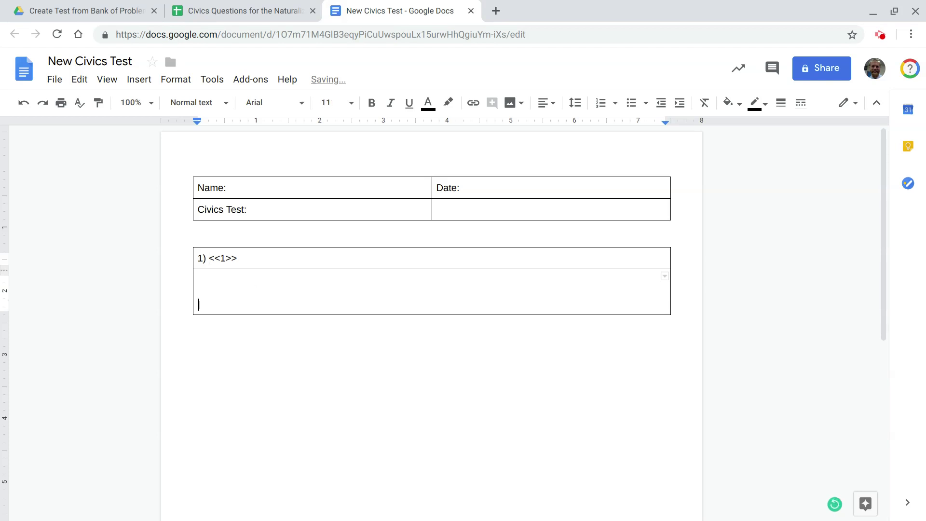
key("Return")
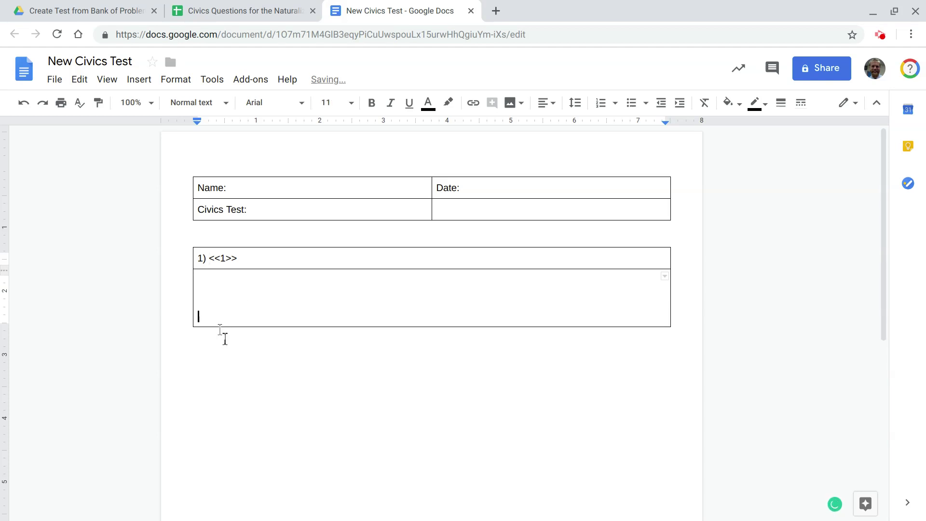
left_click_drag(225, 339, 190, 244)
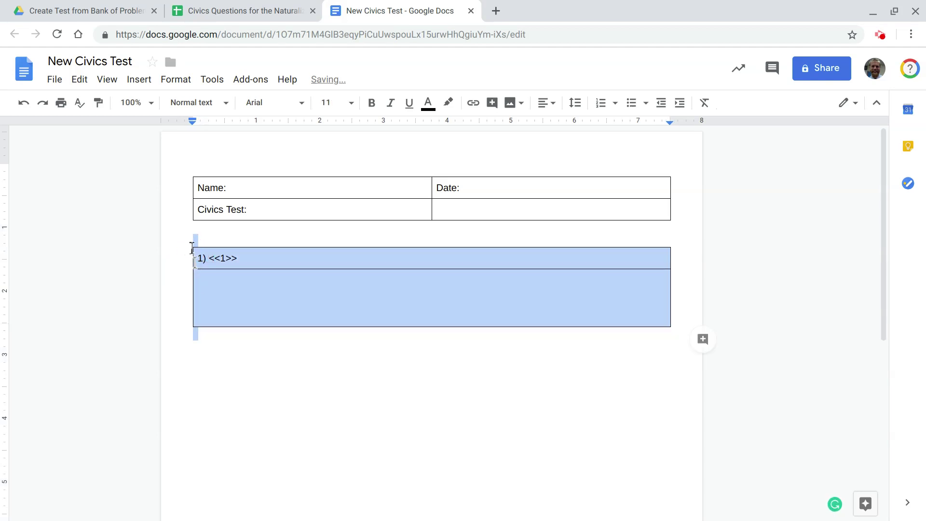
Paste copies of the question table and renumber the next two to 2) <<2>> and 3) <<3>>.
left_click(208, 337)
key("ctrl+v")
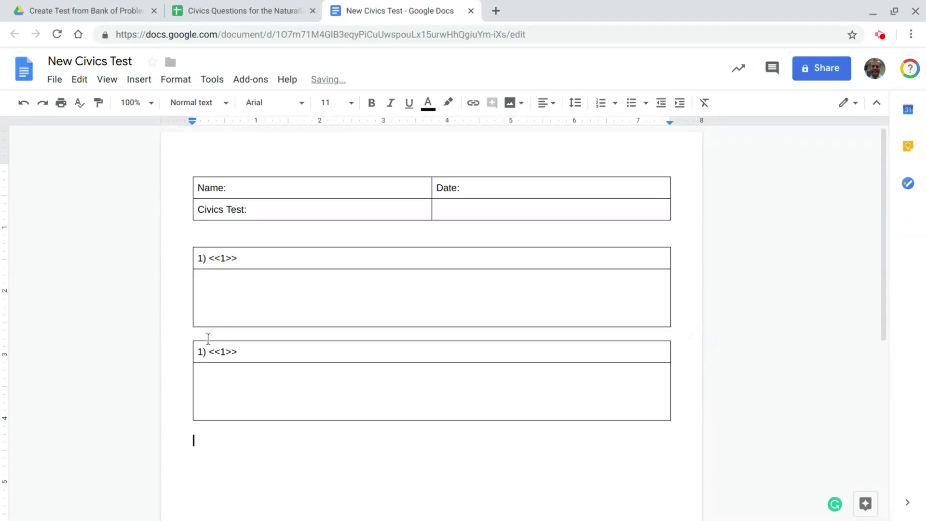
key("ctrl+v")
key("ctrl+v")
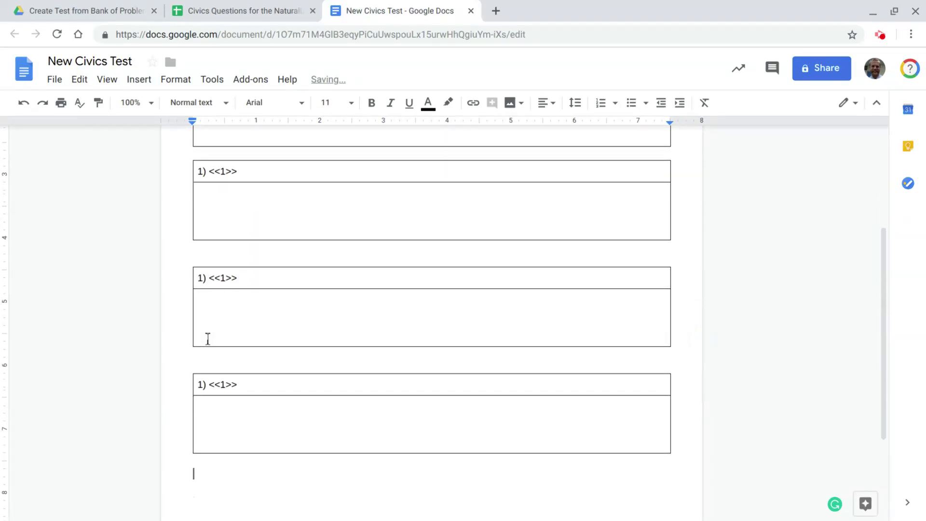
scroll(207, 337, "up", 4)
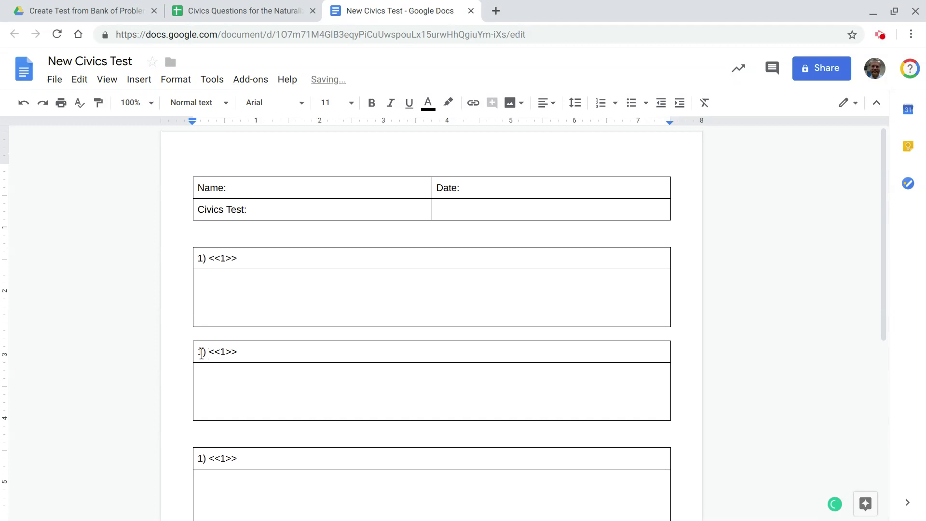
double_click(201, 353)
type("2")
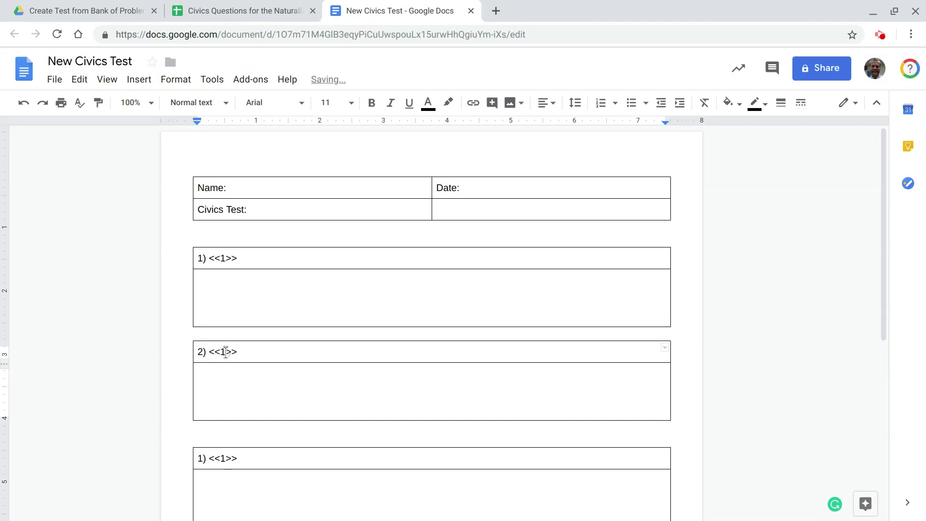
double_click(226, 352)
type("2")
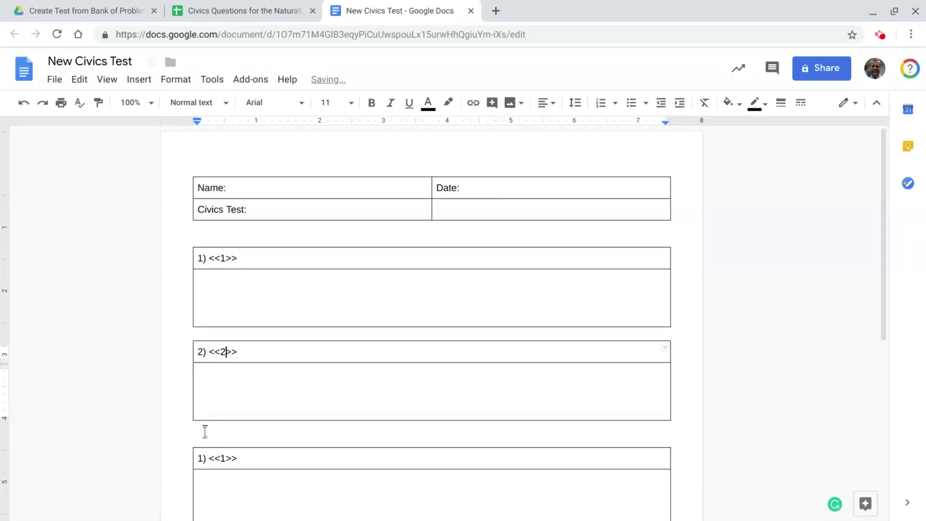
double_click(205, 458)
type("3")
double_click(223, 458)
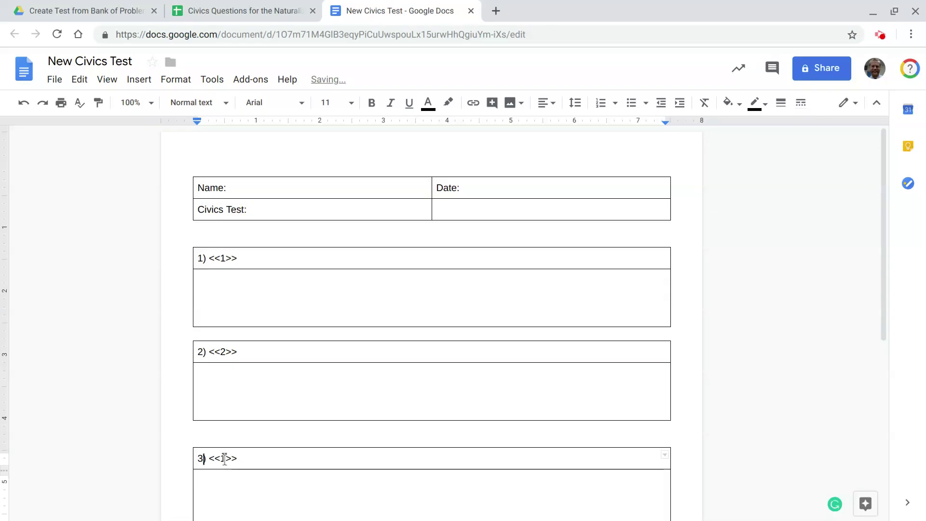
type("3")
Renumber the remaining copies to 4) <<4>> and 5) <<5>>.
scroll(223, 458, "down", 3)
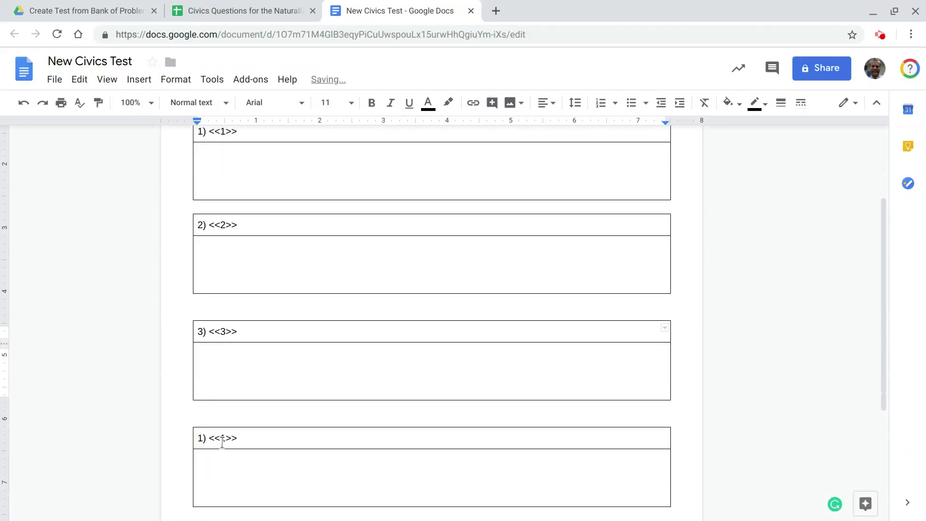
double_click(200, 438)
type("4")
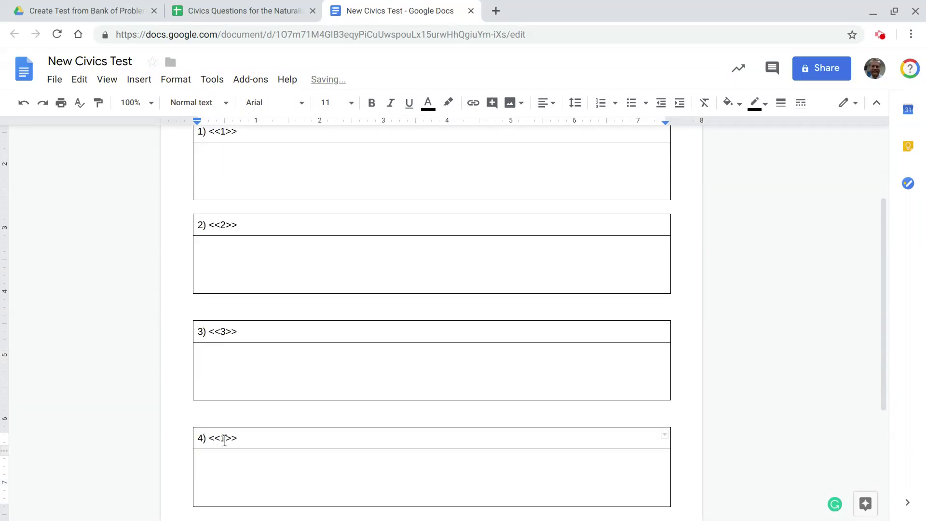
double_click(223, 439)
type("4")
scroll(224, 441, "down", 3)
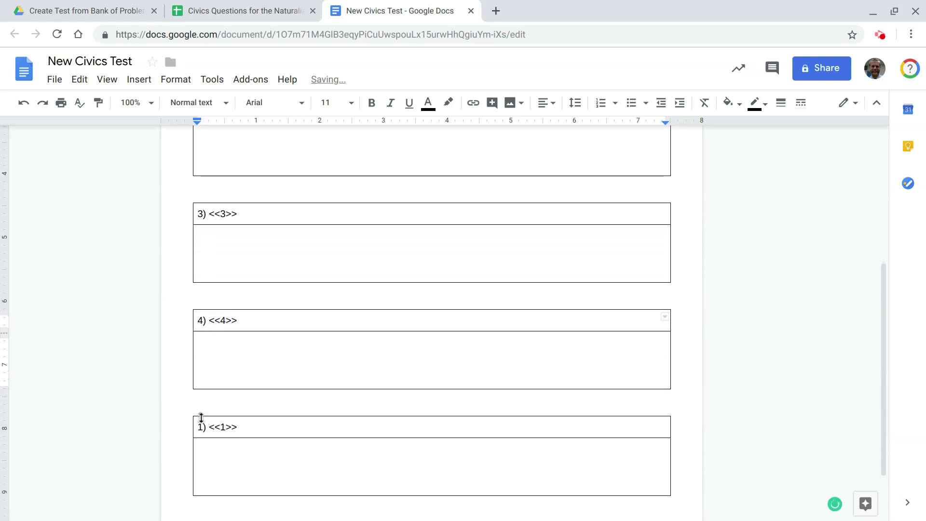
double_click(202, 428)
type("5")
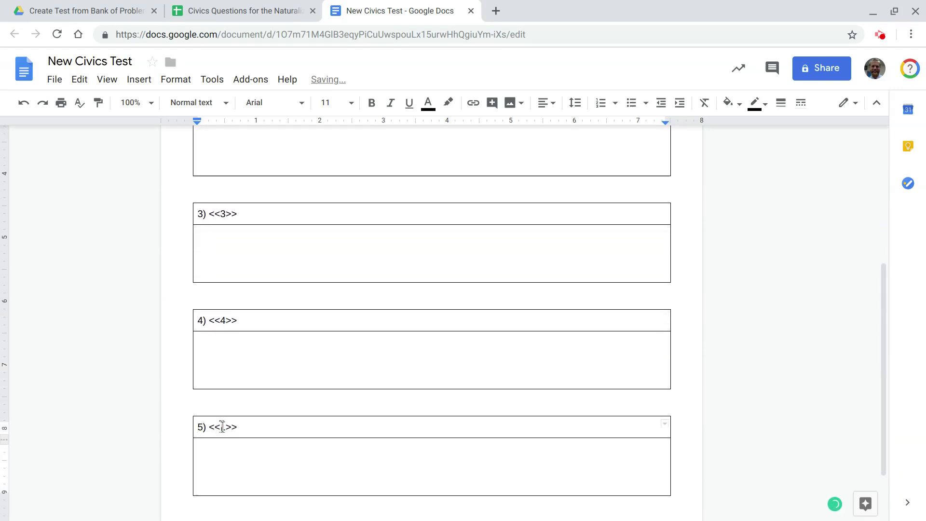
double_click(225, 427)
type("5")
Delete the blank line between the header table and question 1.
scroll(238, 424, "up", 6)
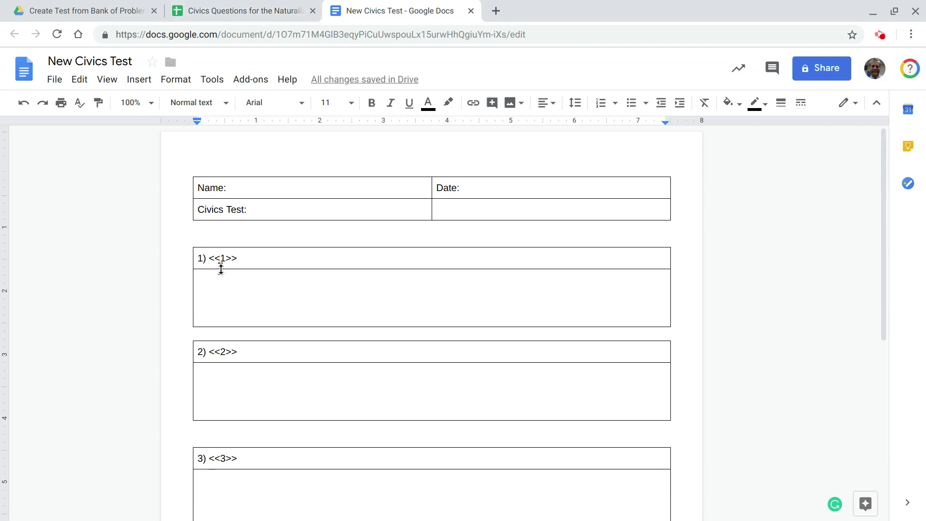
left_click(202, 235)
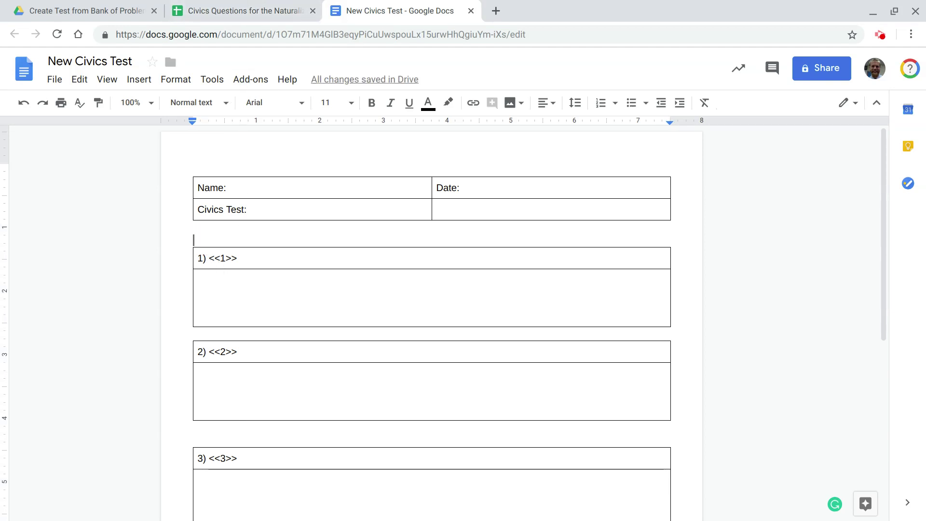
key("BackSpace")
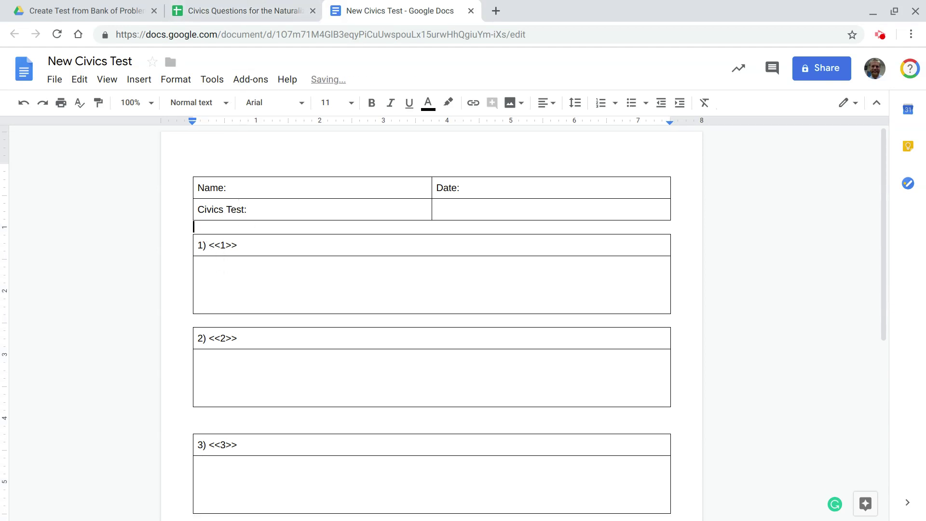
Go back to the Civics Questions spreadsheet, glance at the autoCrat add-on menu, then close it.
left_click(258, 5)
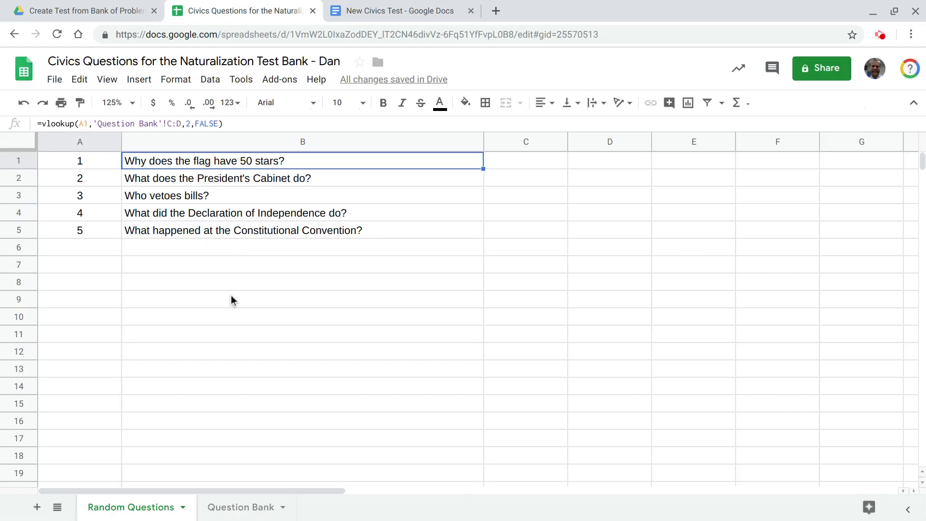
left_click(272, 85)
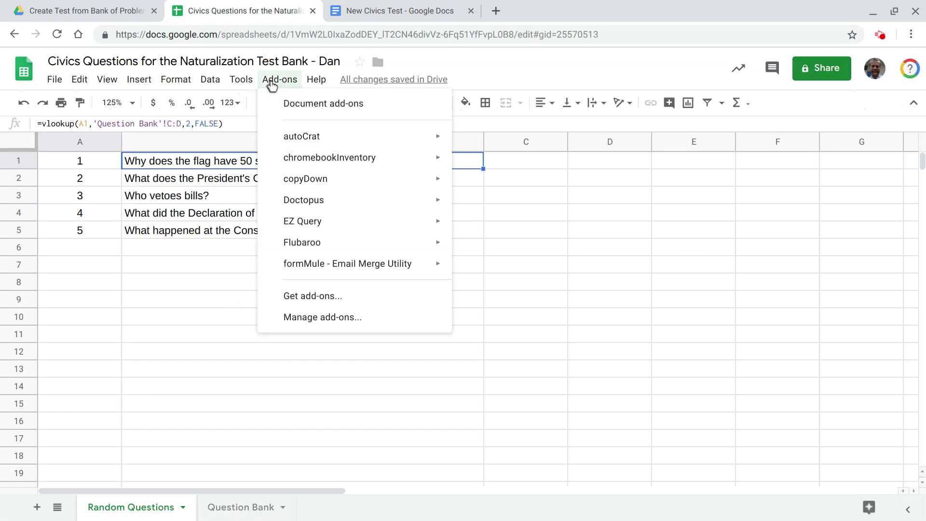
mouse_move(304, 140)
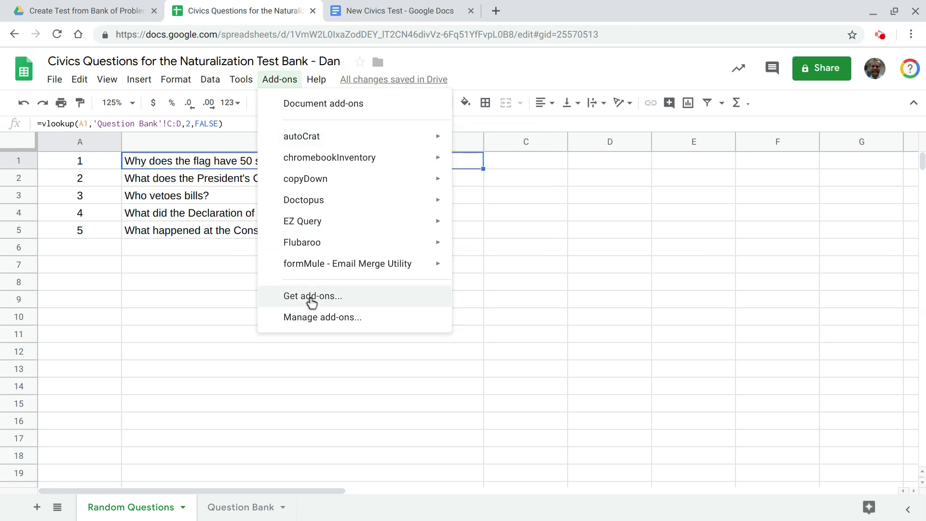
mouse_move(347, 136)
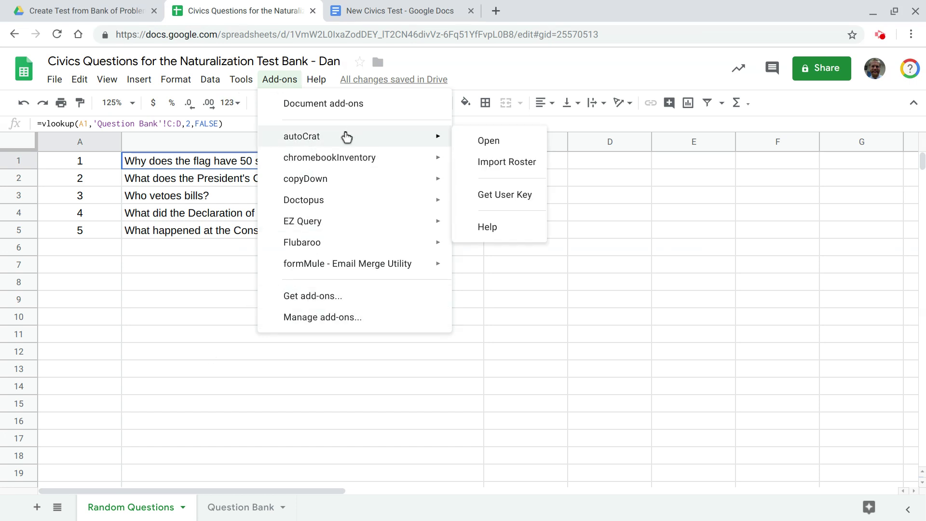
left_click(160, 270)
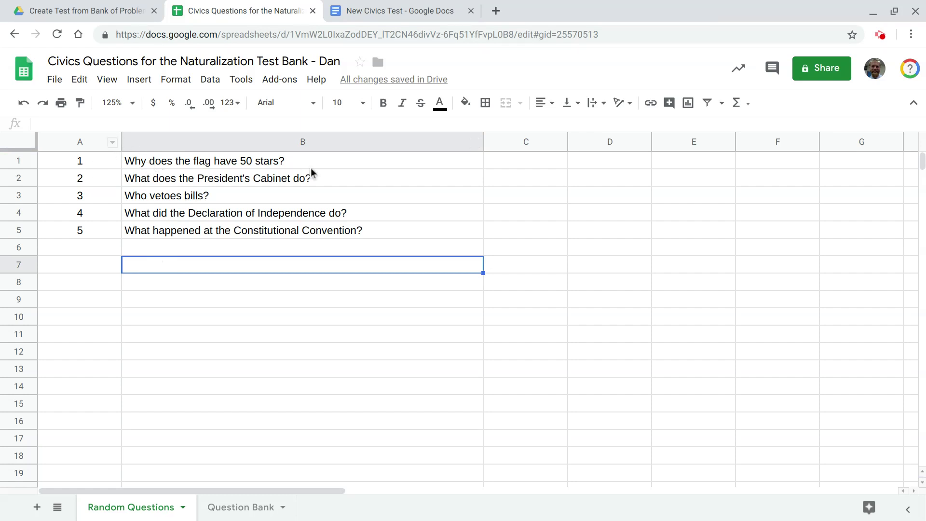
Add a new sheet named Transpose.
left_click(36, 511)
double_click(224, 507)
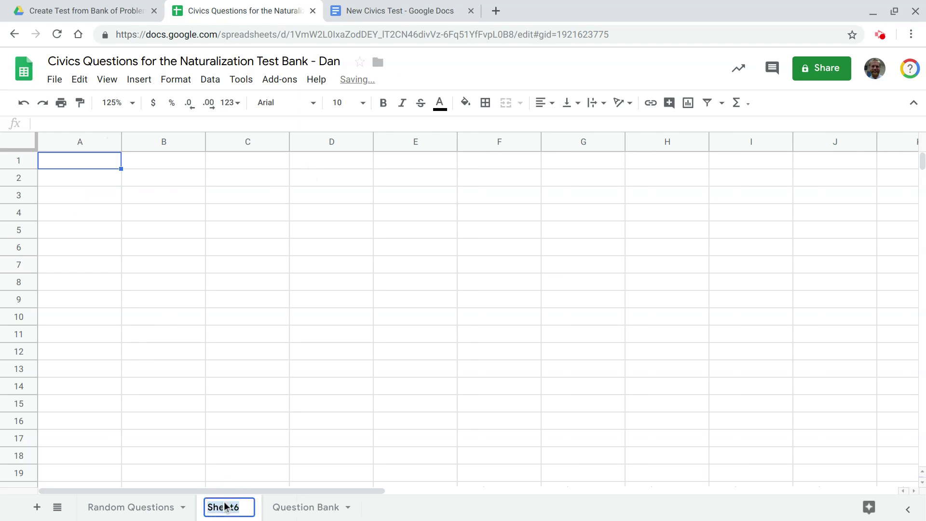
type("Rando")
key("BackSpace")
key("BackSpace")
key("BackSpace")
key("BackSpace")
key("BackSpace")
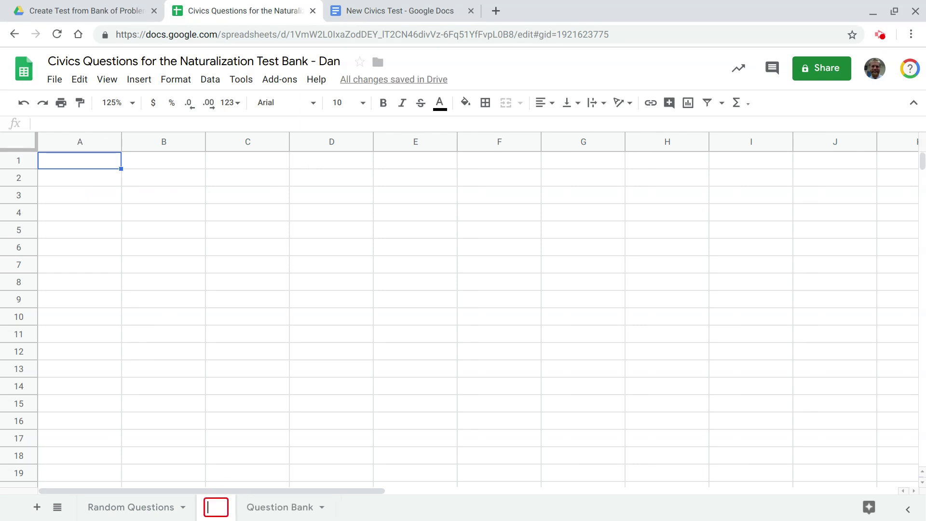
type("Transpose")
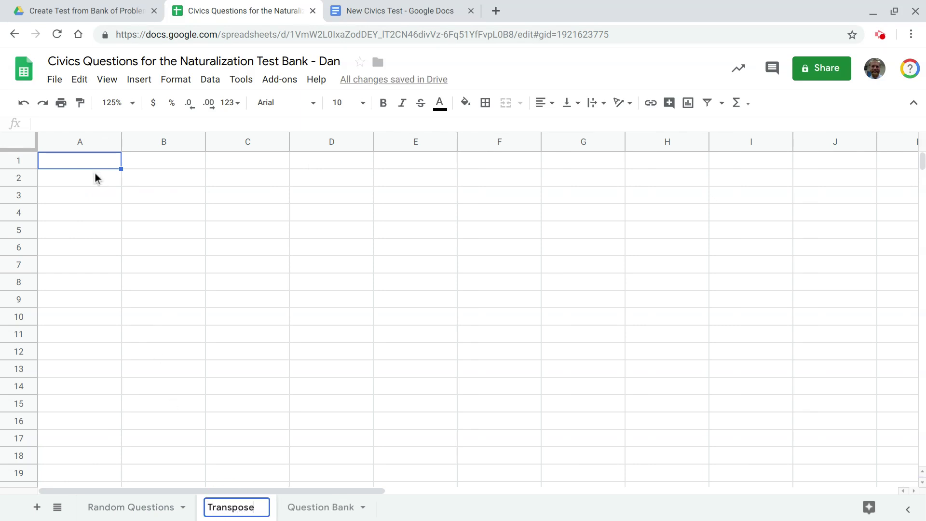
Enter =transpose('Random Questions'!A1:B5) in A1 of the Transpose sheet.
left_click(95, 163)
type("=trans")
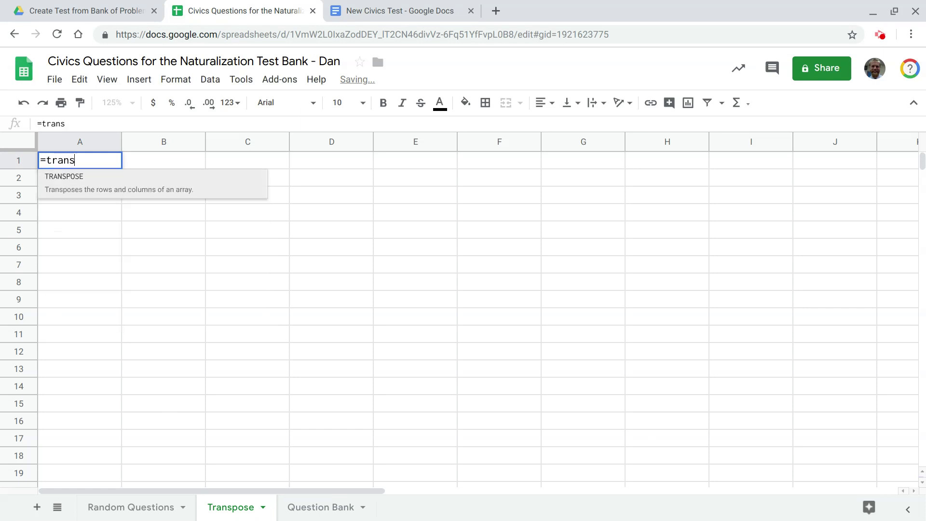
type("pose(")
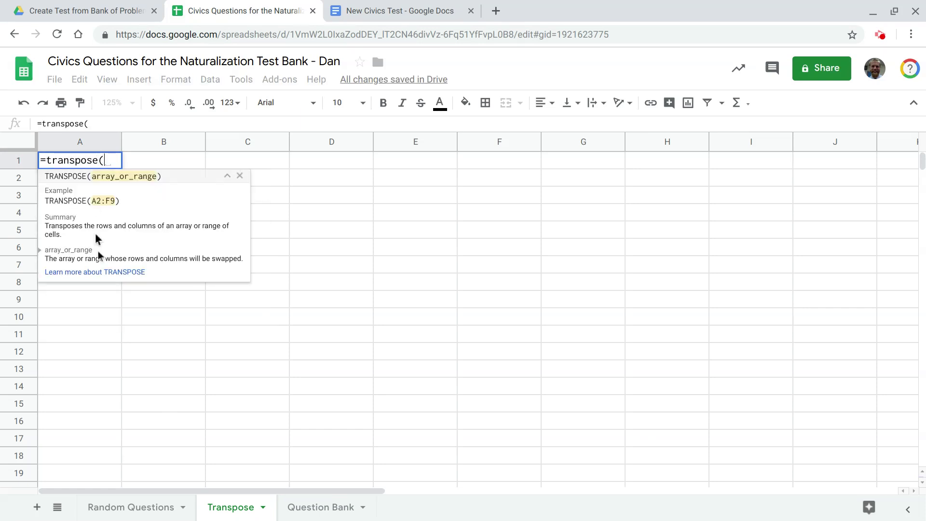
left_click(110, 505)
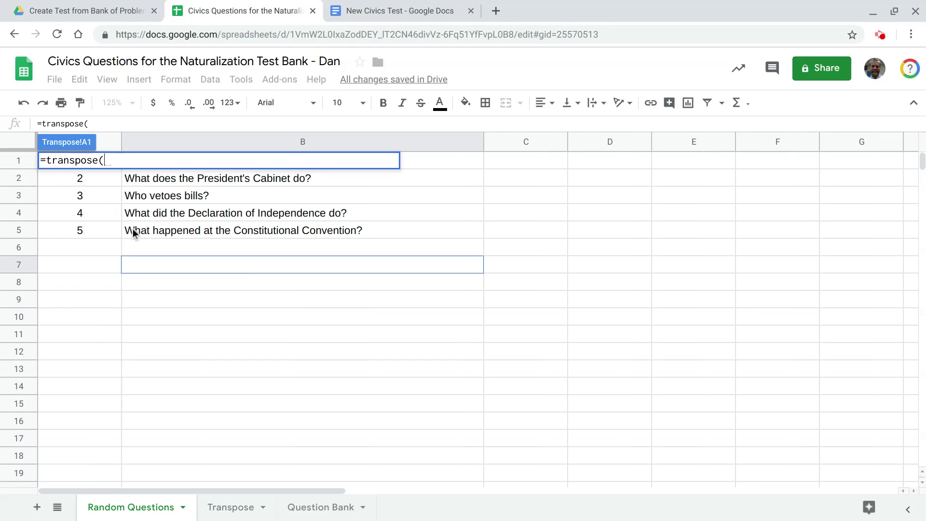
left_click_drag(134, 233, 83, 161)
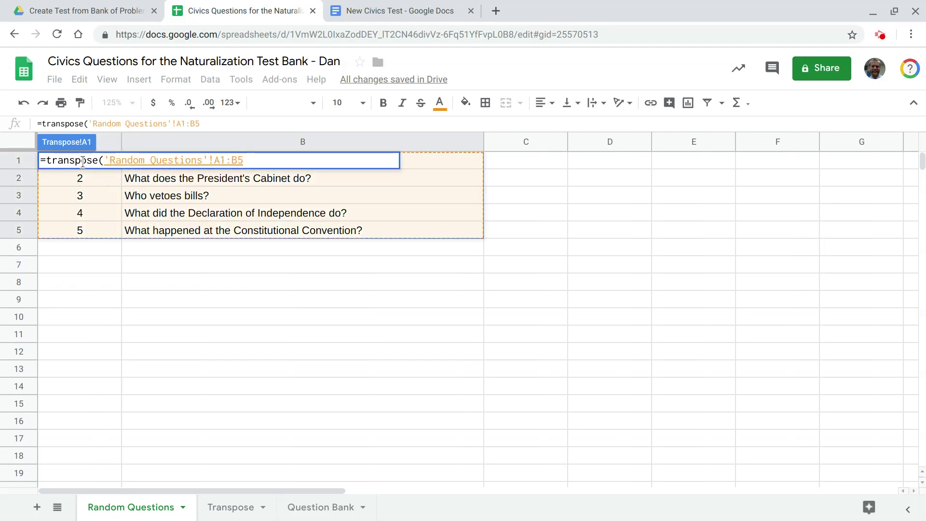
key("Return")
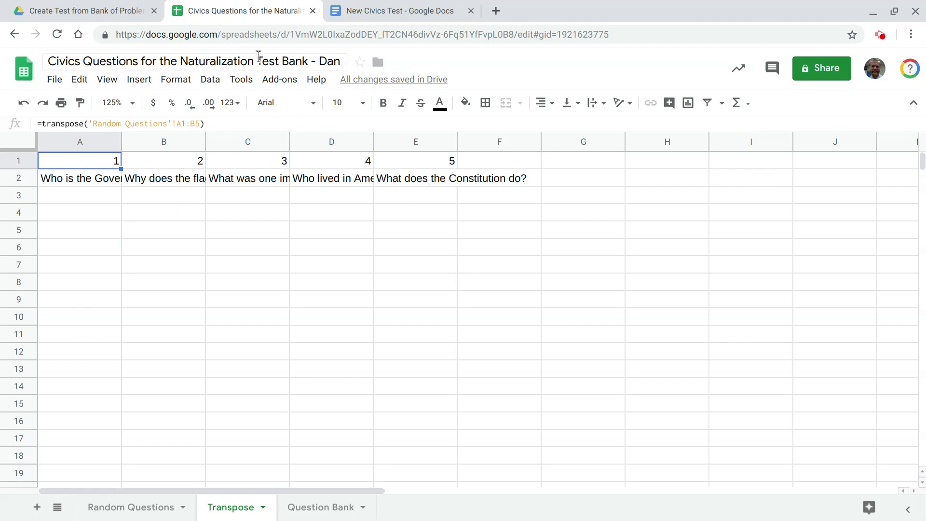
Launch autoCrat and create a new job named Civics Test1.
left_click(279, 83)
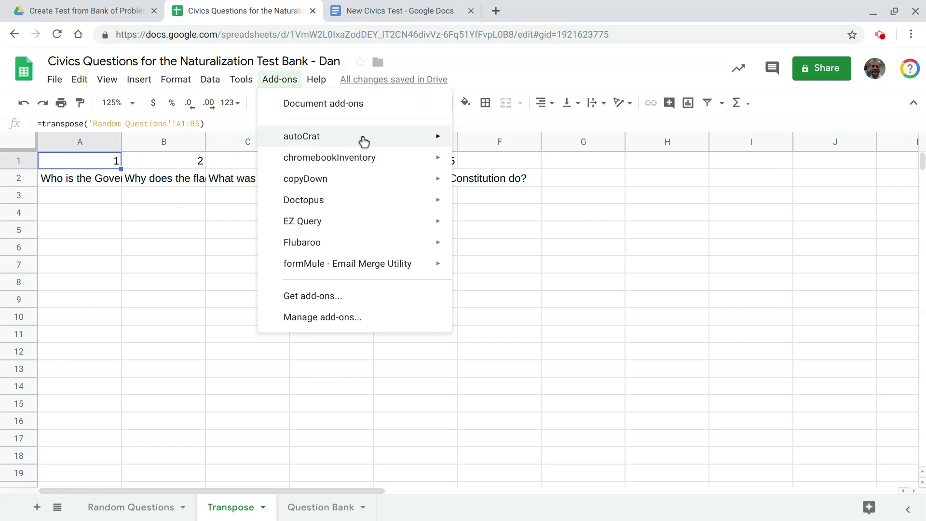
mouse_move(419, 137)
left_click(481, 142)
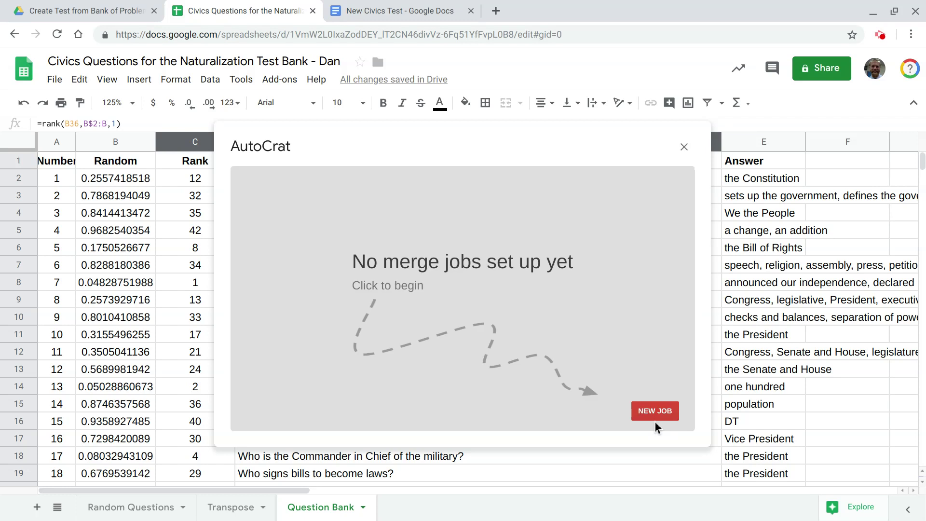
left_click(655, 412)
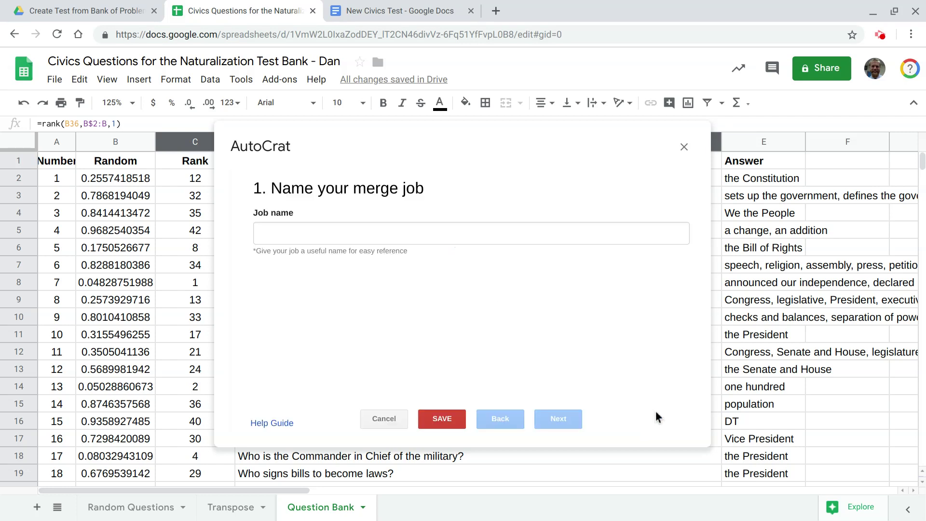
left_click(429, 227)
type("Civics Test1")
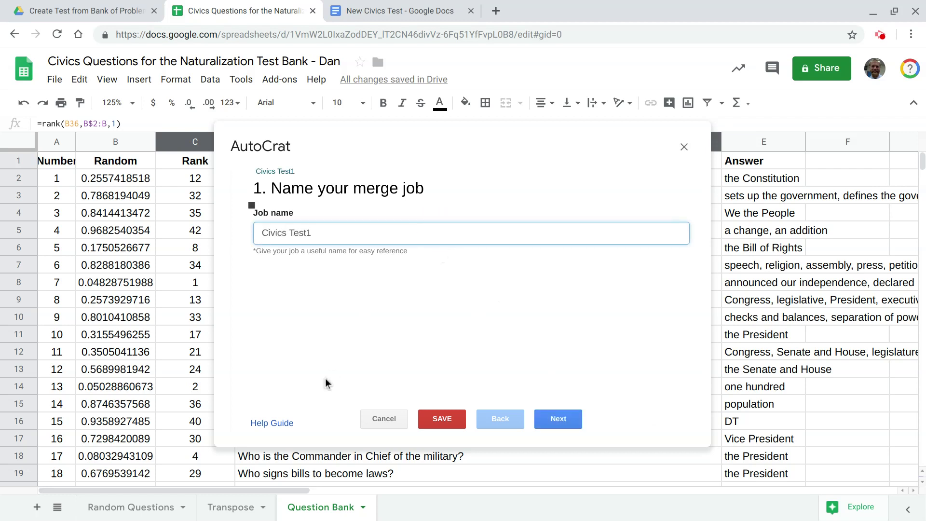
left_click(548, 421)
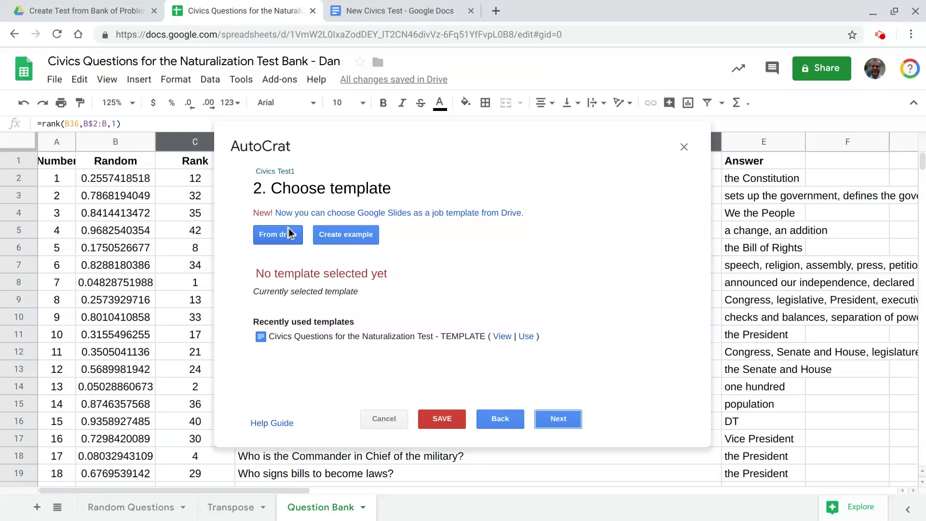
Choose the New Civics Test Drive document as the job's template and continue to tag mapping.
left_click(278, 245)
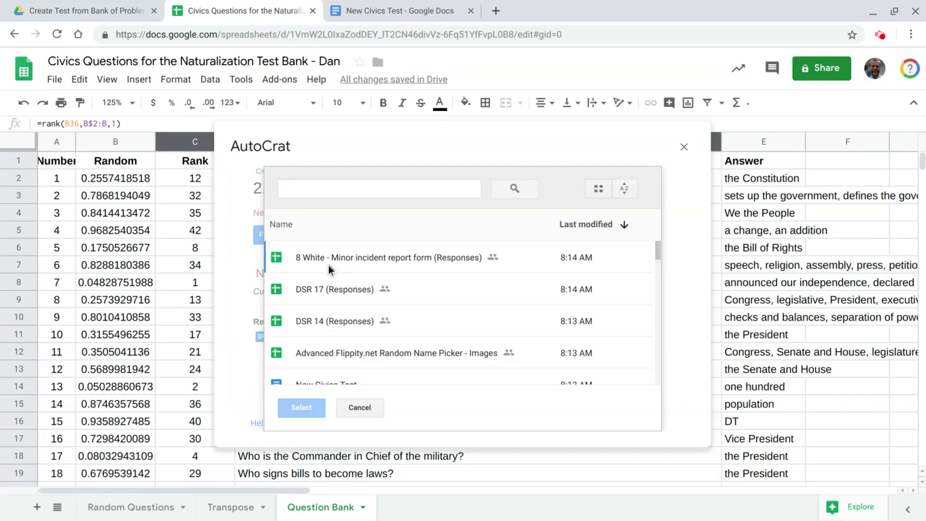
scroll(329, 264, "down", 3)
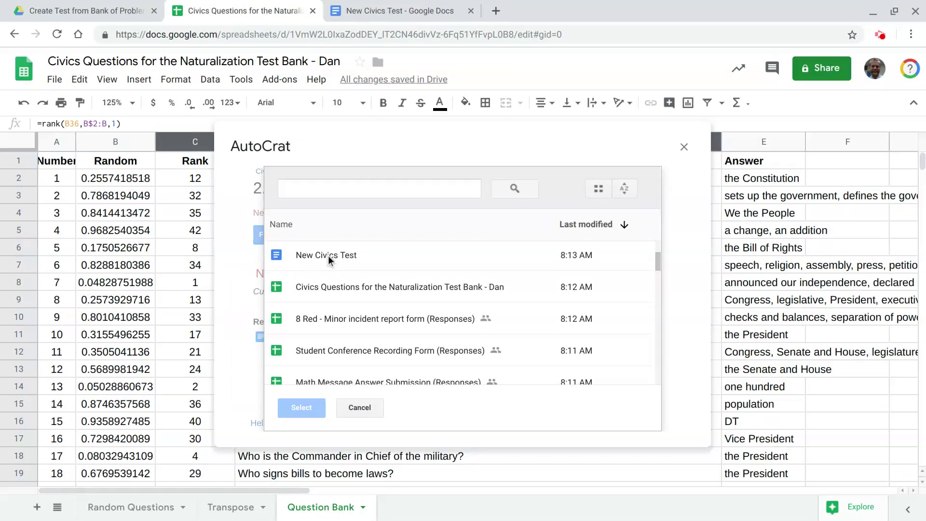
left_click(328, 256)
left_click(302, 408)
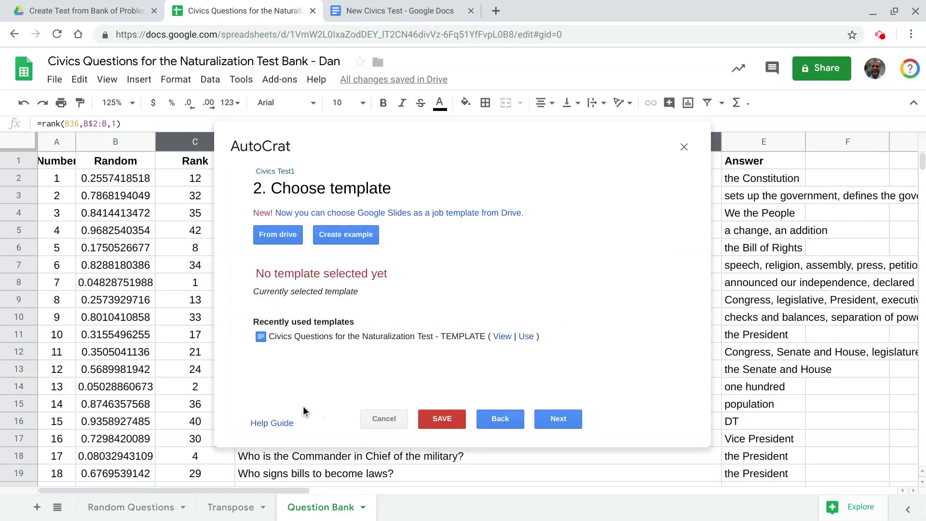
left_click(560, 419)
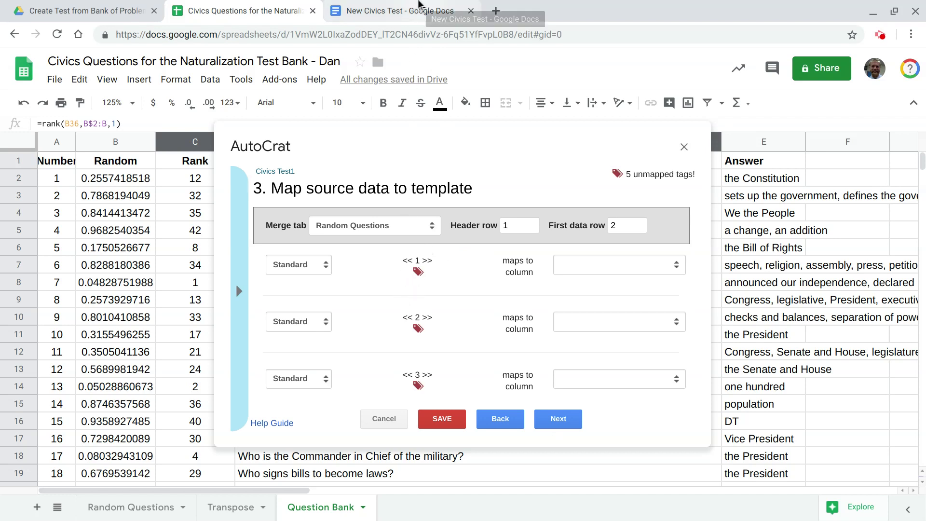
left_click(410, 11)
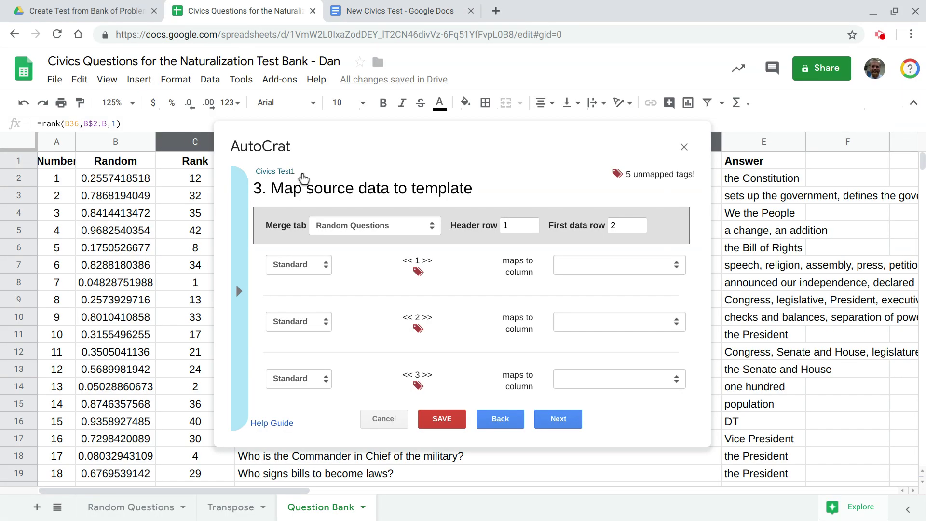
Merge from the Transpose sheet and map tag <<1>> to column 1.
left_click(432, 230)
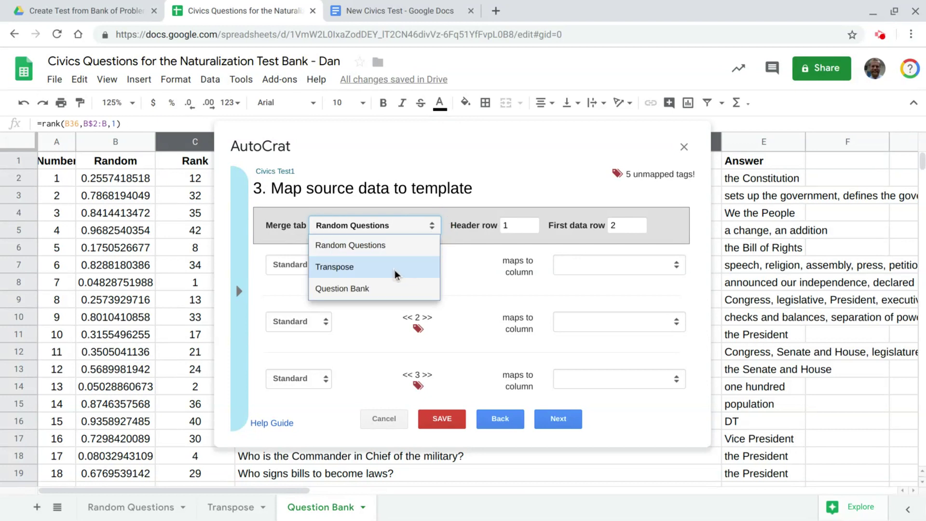
left_click(395, 267)
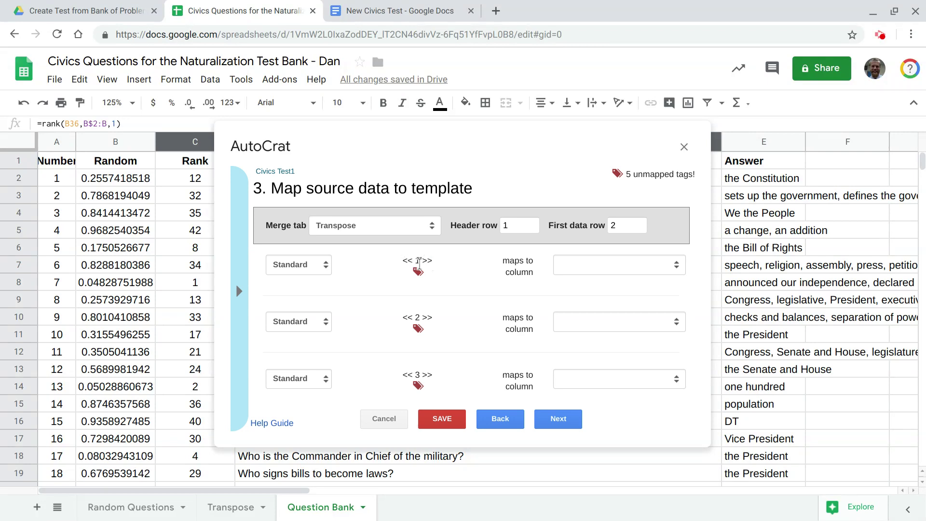
left_click(679, 264)
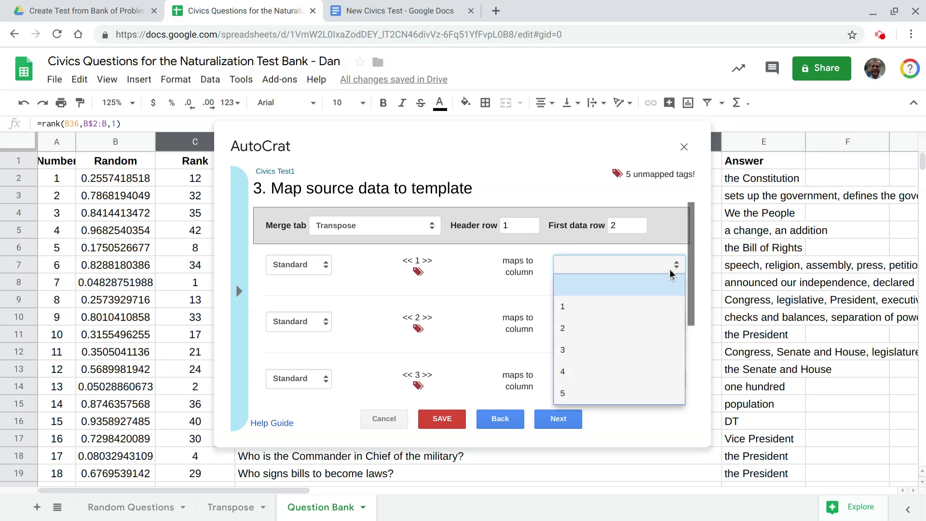
left_click(654, 302)
left_click(234, 513)
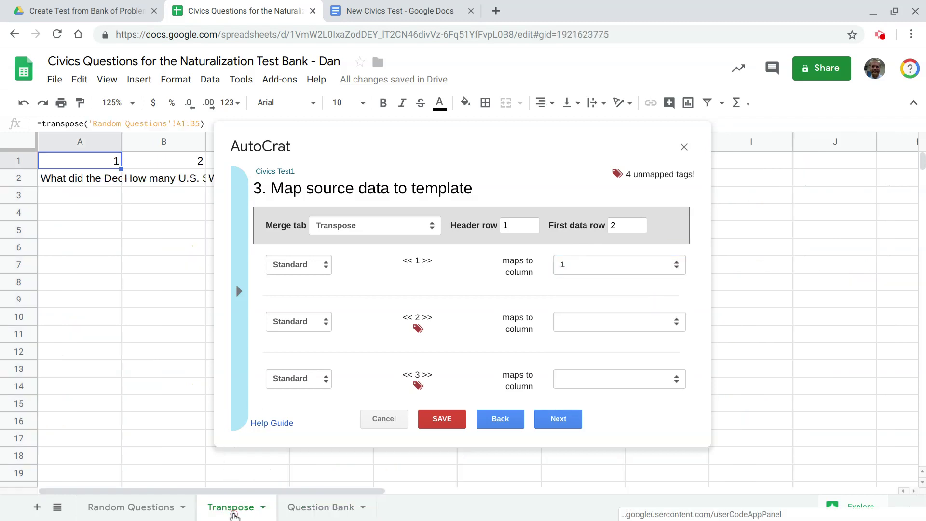
left_click(92, 182)
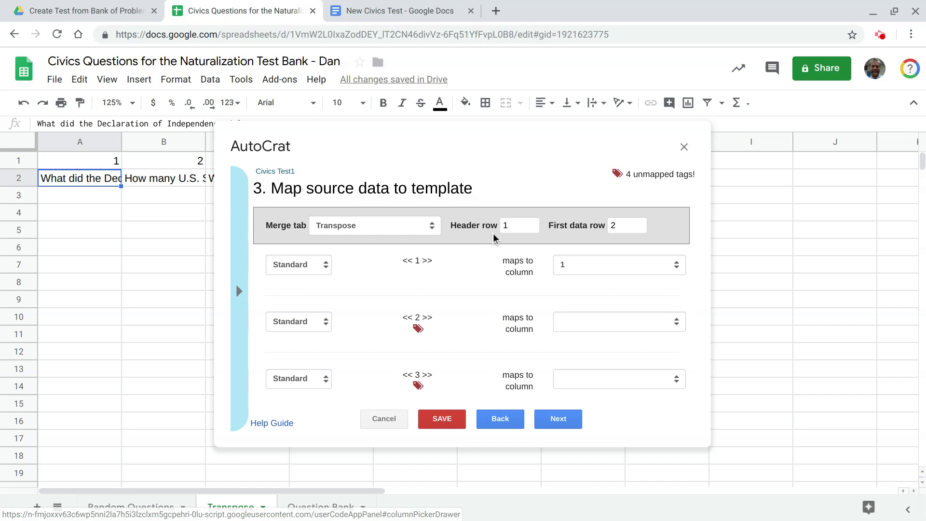
Map tags <<2>> through <<5>> to columns 2–5 and move on to file settings.
scroll(555, 304, "down", 1)
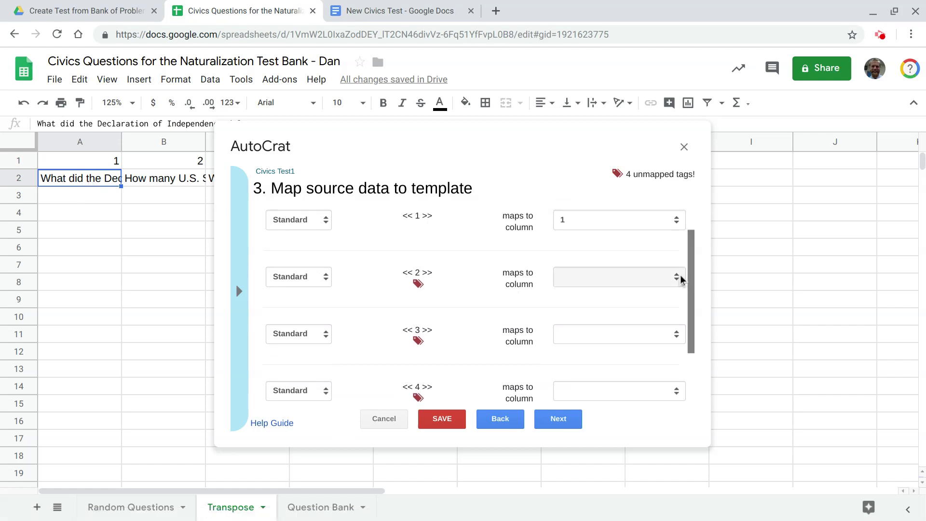
left_click(682, 279)
left_click(649, 337)
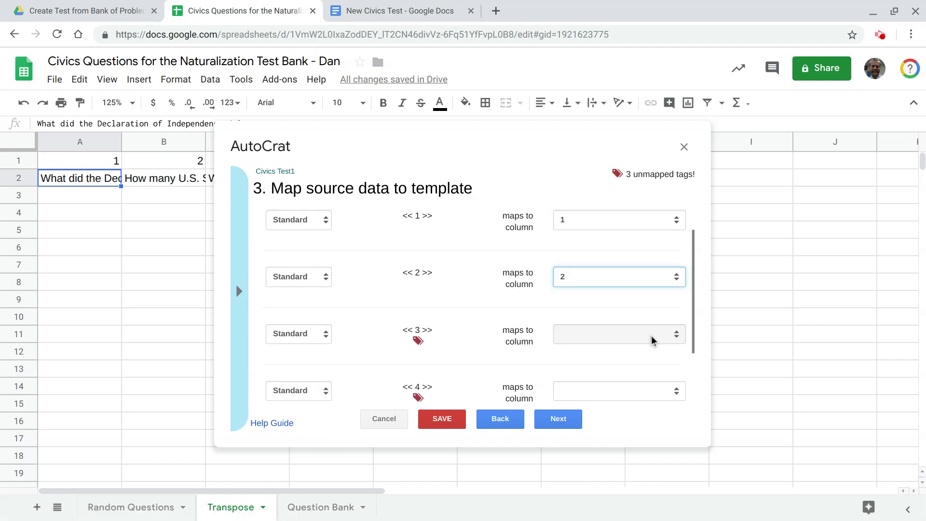
left_click(679, 336)
left_click(628, 424)
left_click(680, 390)
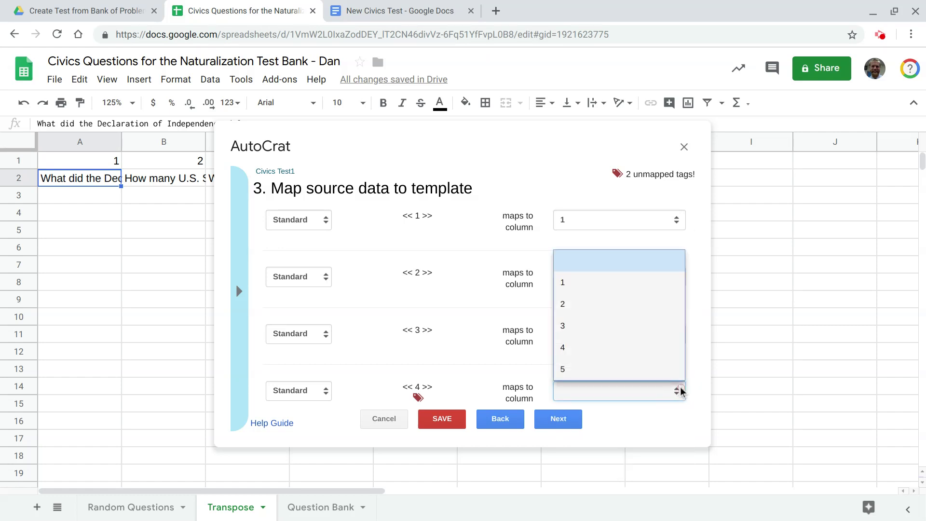
left_click(614, 347)
scroll(614, 355, "down", 1)
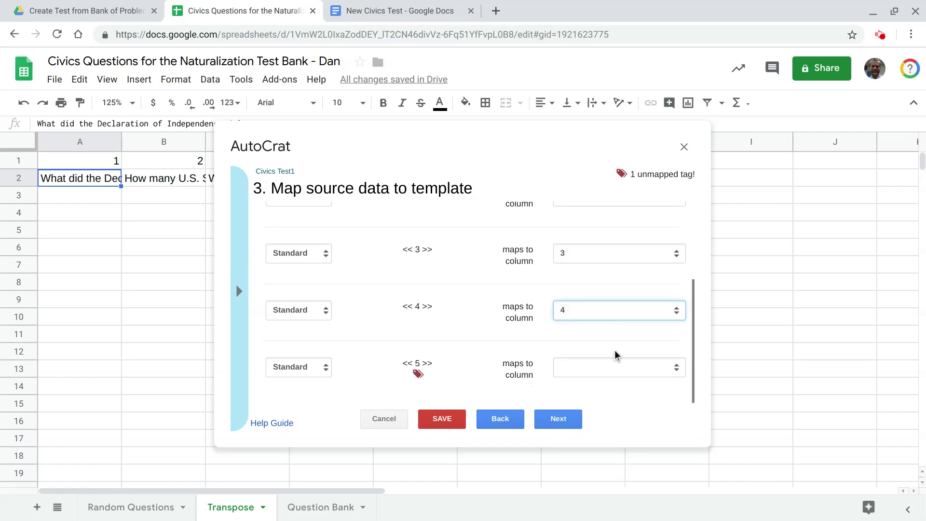
left_click(671, 371)
left_click(633, 490)
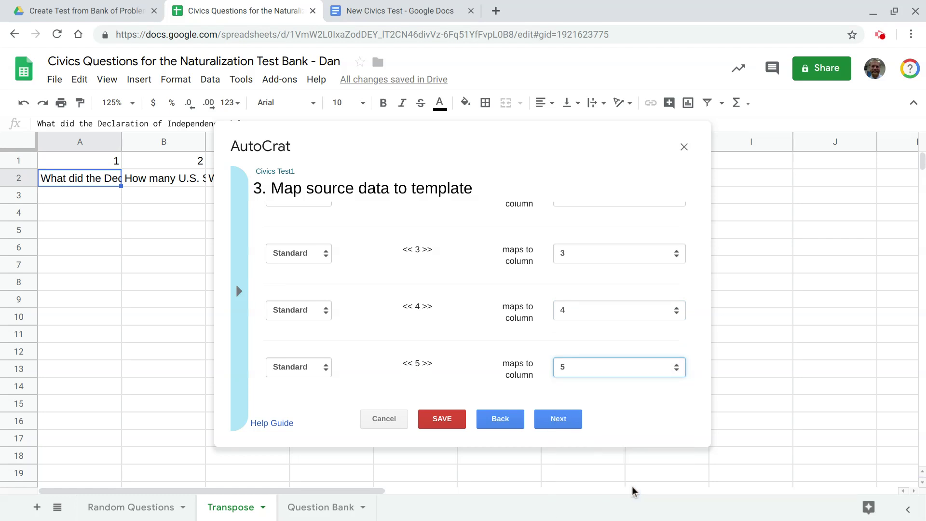
left_click(549, 424)
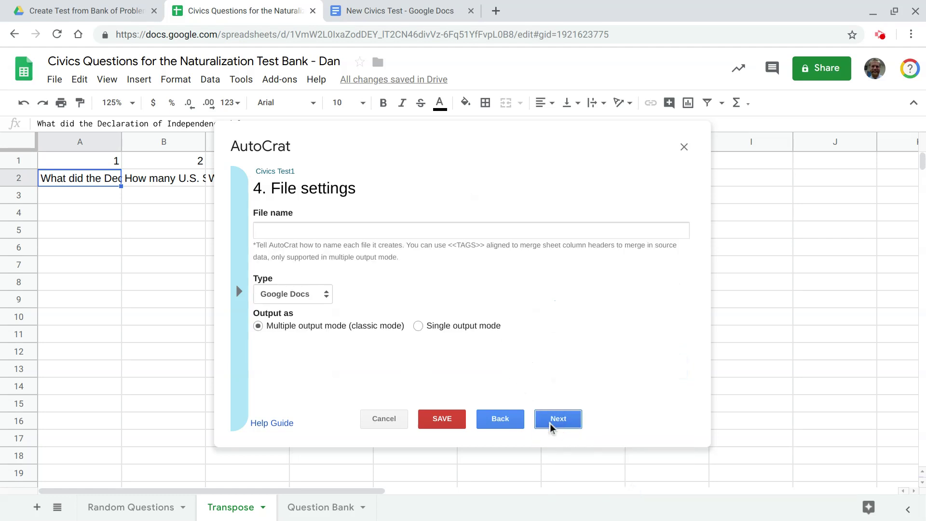
Set the merged file name to Civics Test1.
left_click(455, 229)
type("Civi")
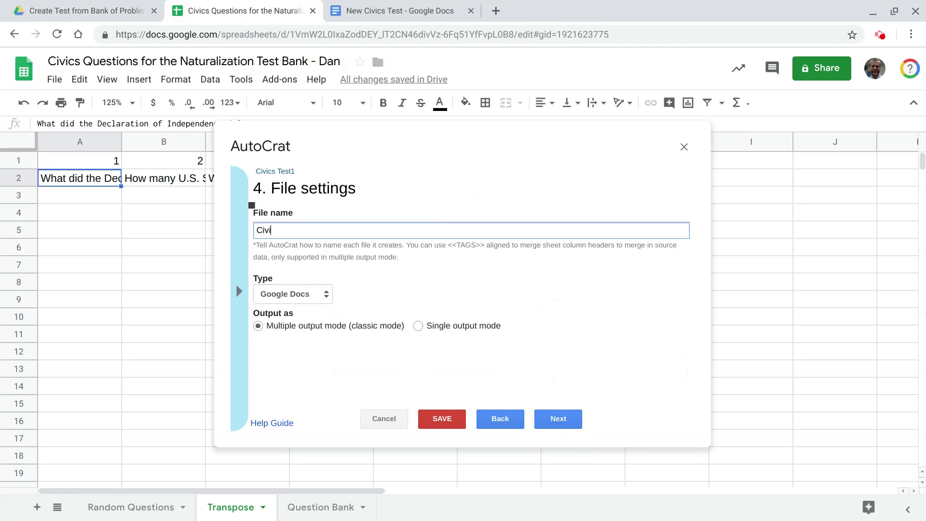
type("cs Test1")
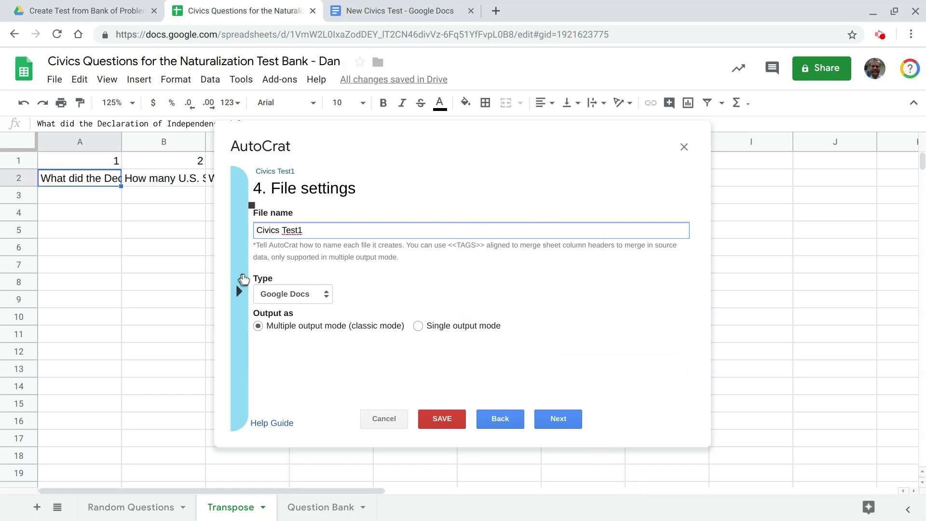
left_click(554, 421)
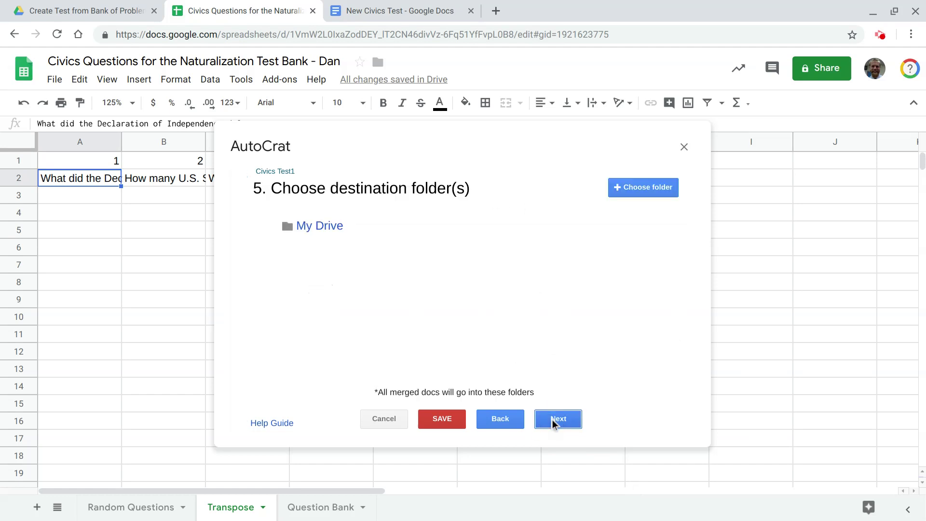
Send output to the Create Test from Bank of Problems folder, skip remaining options, and save the job.
left_click(628, 188)
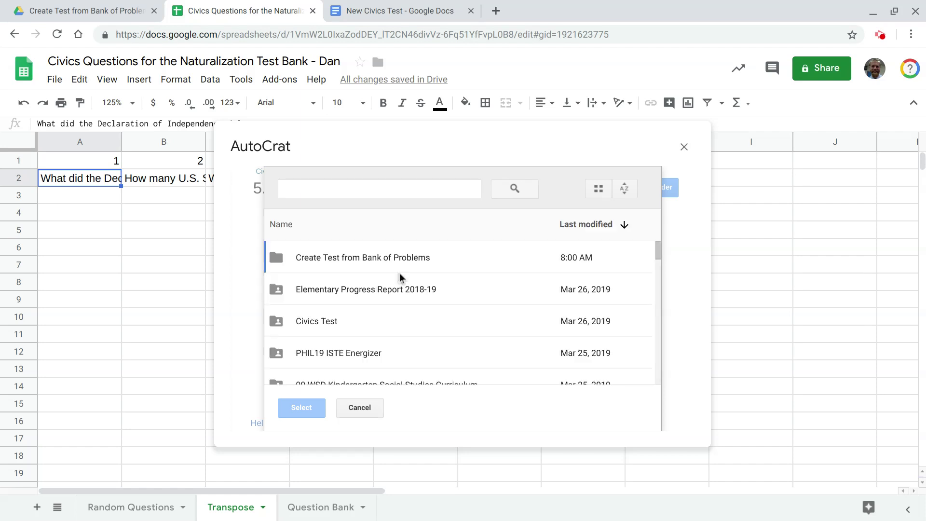
left_click(396, 266)
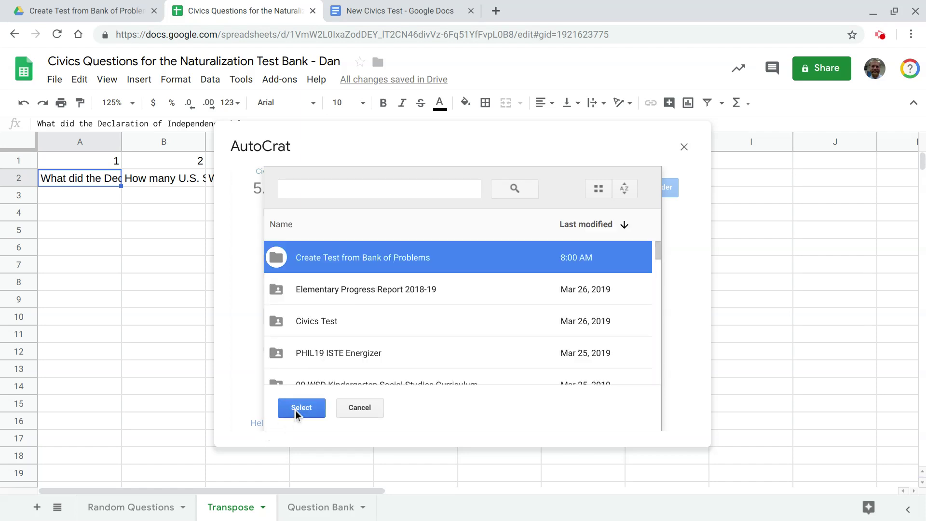
left_click(299, 409)
left_click(560, 419)
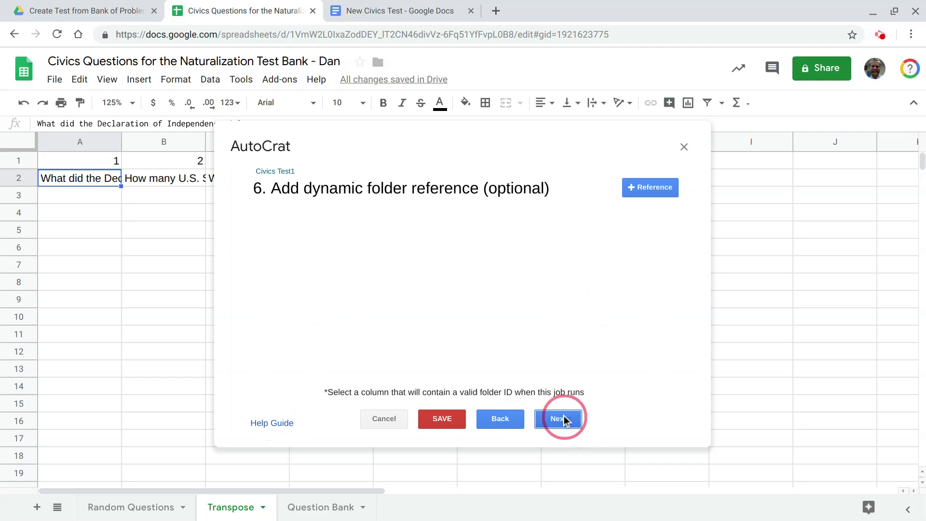
left_click(562, 419)
left_click(560, 419)
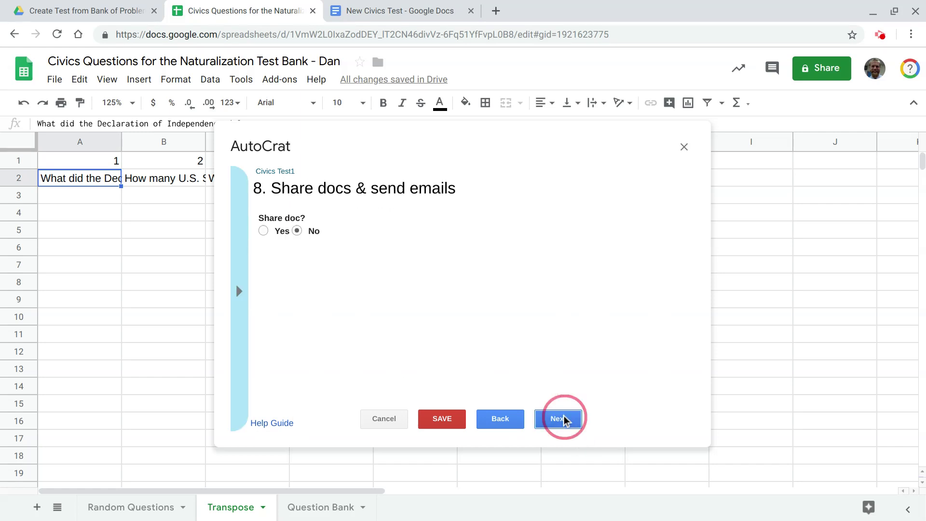
left_click(561, 419)
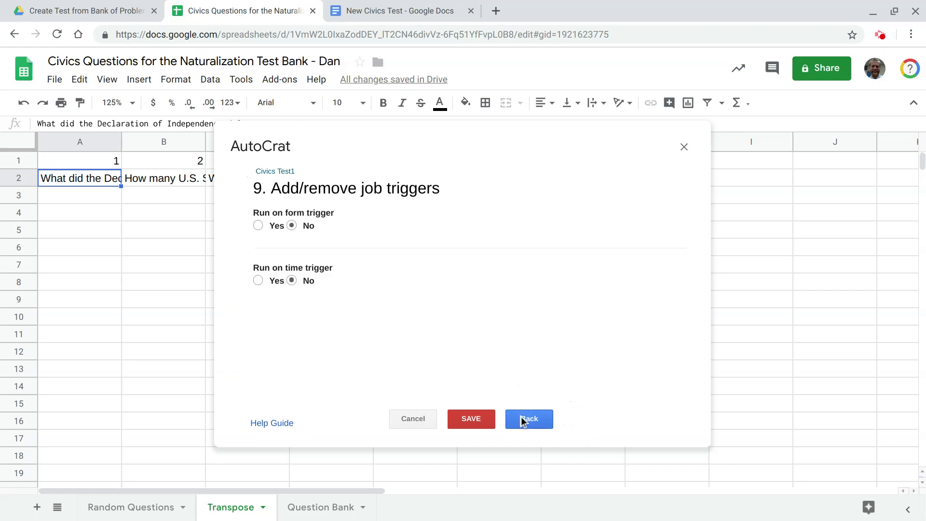
left_click(475, 421)
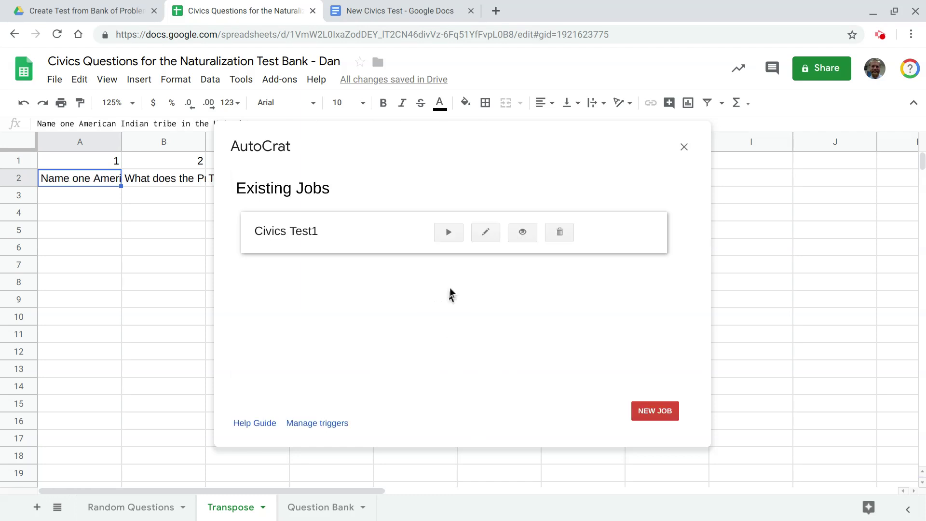
Run the Civics Test1 job from autoCrat's Existing Jobs list.
left_click(446, 232)
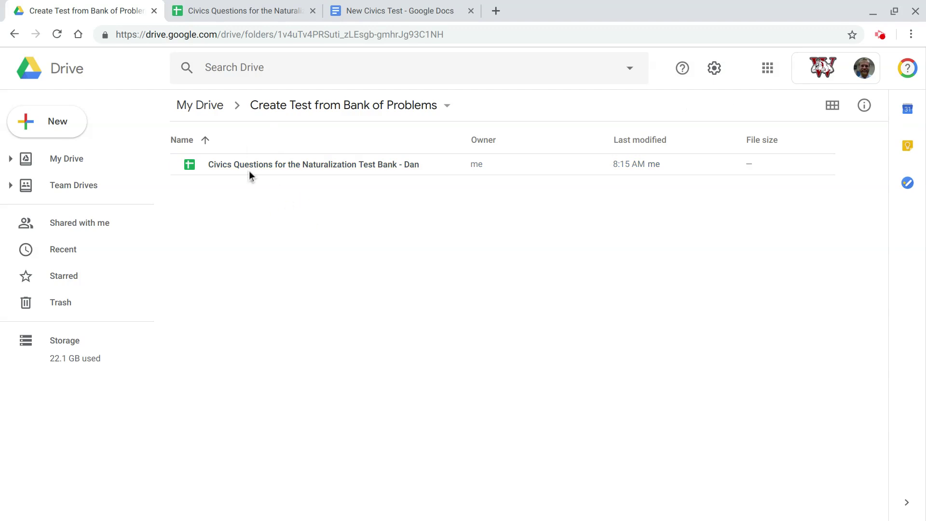
Return to the spreadsheet to check on the Civics Test1 job.
left_click(242, 6)
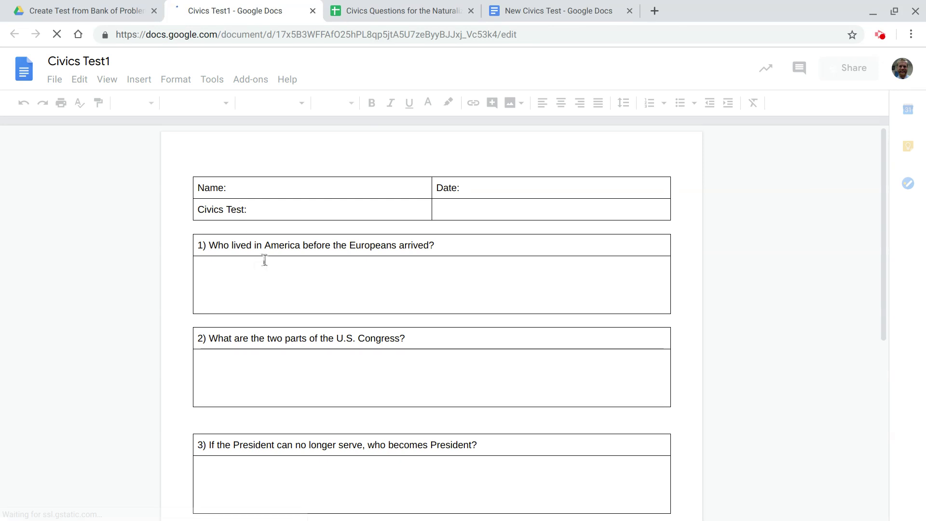
Scroll through the five merged questions in Civics Test1, then go back to the Civics Questions spreadsheet.
scroll(266, 260, "down", 5)
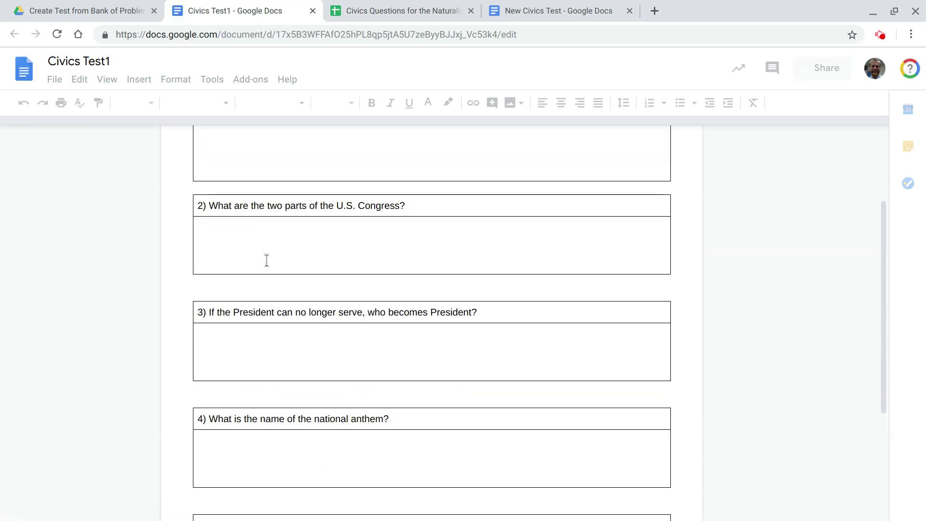
scroll(266, 260, "up", 10)
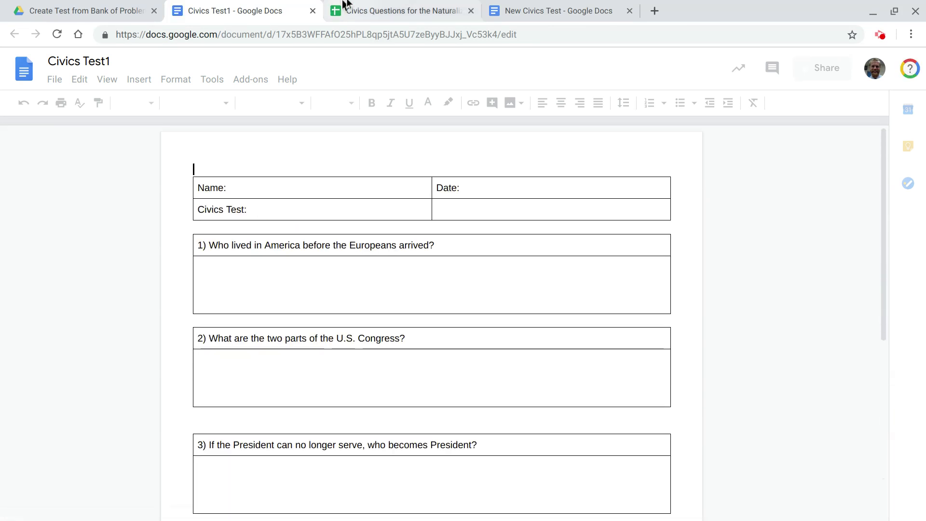
left_click(393, 7)
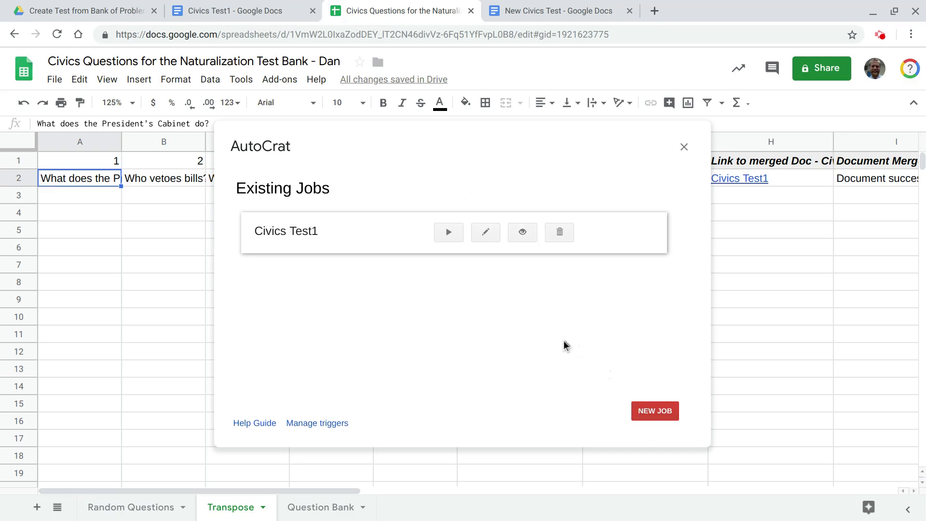
Rename the autoCrat job from Civics Test1 to Civics Test2, save it, and run it.
left_click(136, 258)
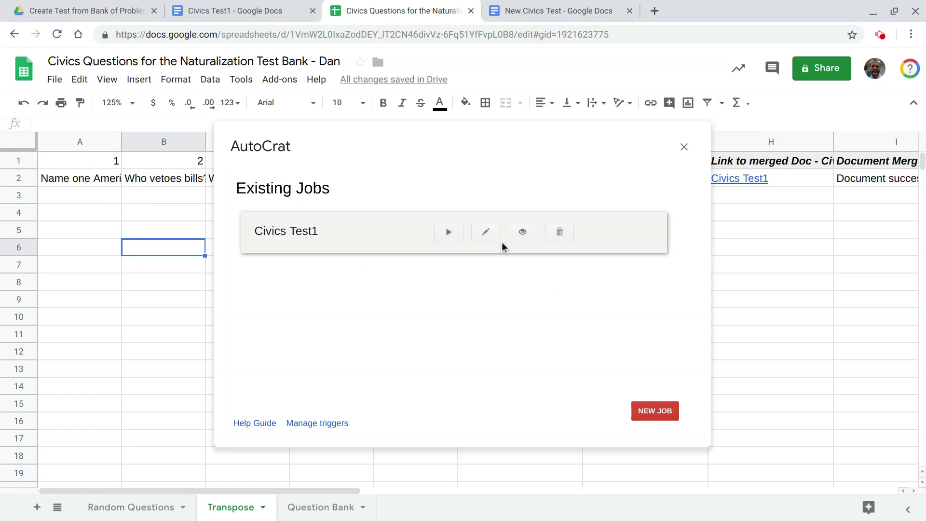
left_click(486, 233)
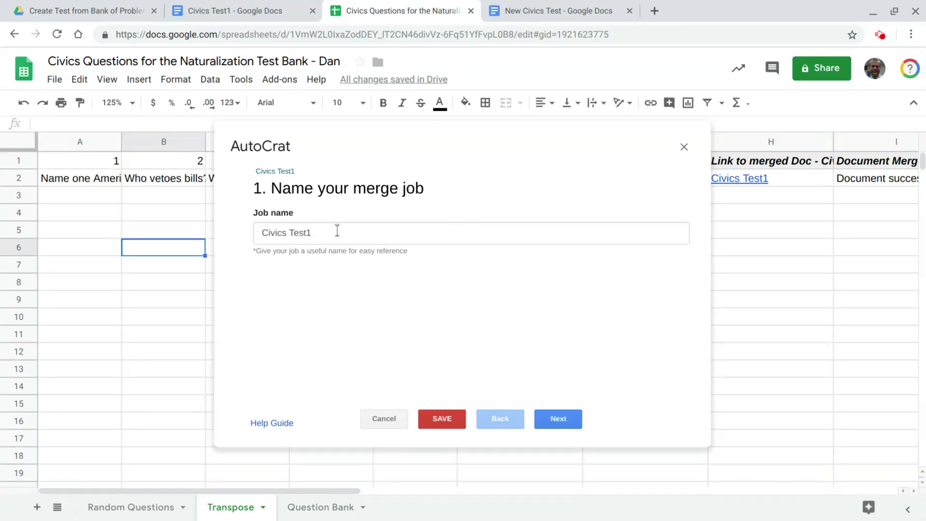
left_click(337, 231)
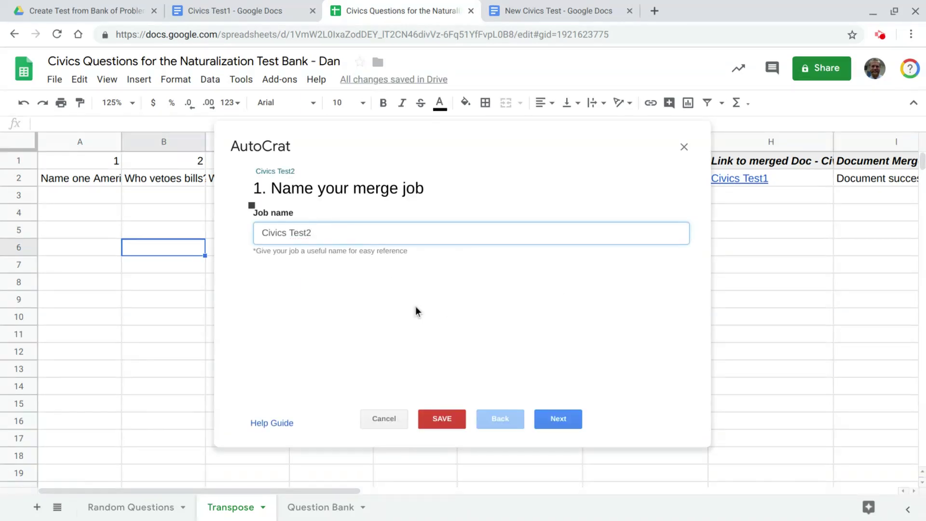
type("2")
left_click(442, 415)
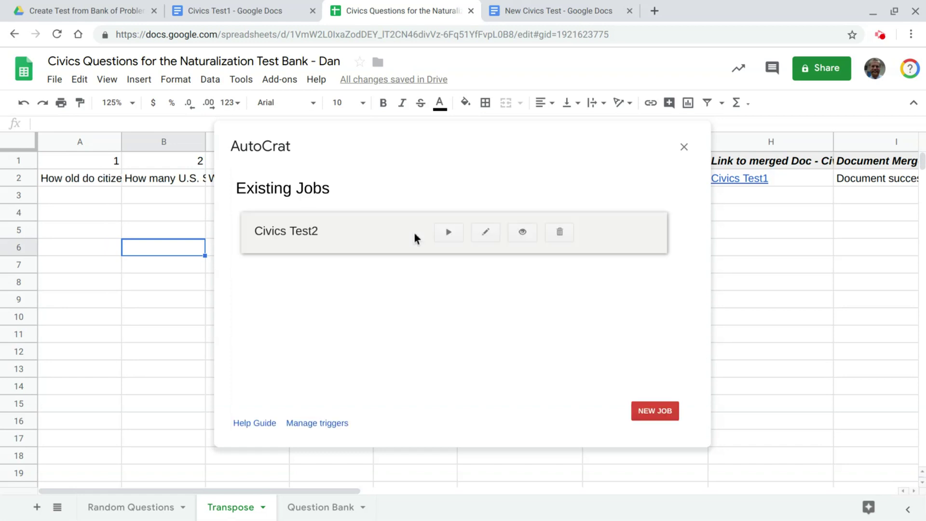
left_click(450, 234)
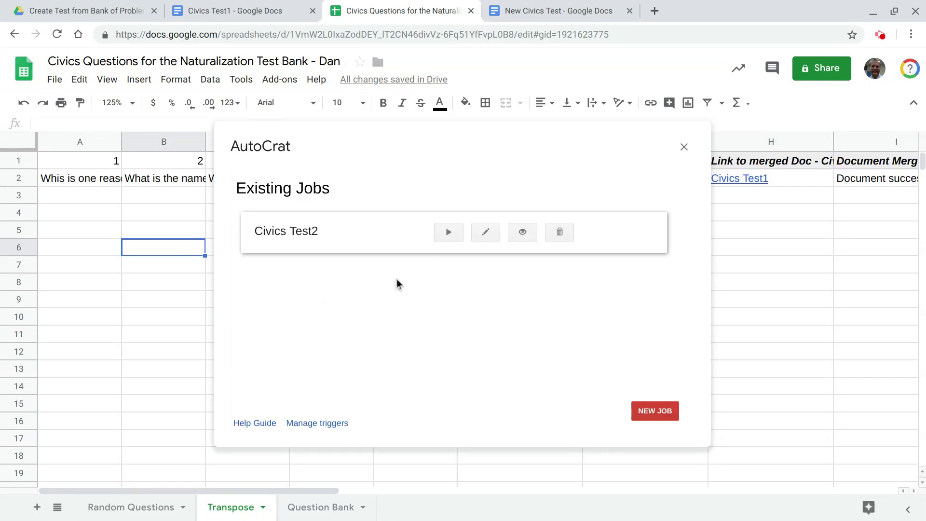
Refresh the Create Test from Bank of Problems Drive folder to reveal the second Civics Test1 document.
left_click(78, 7)
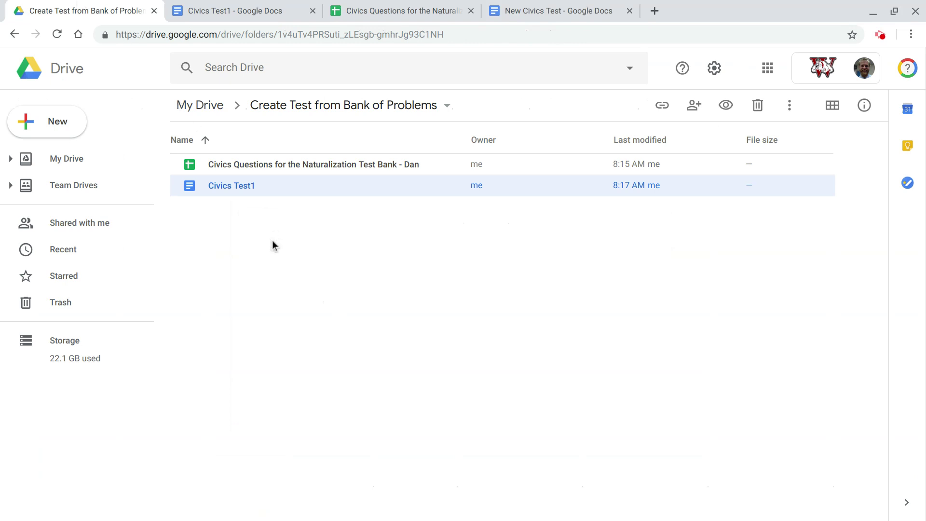
left_click(272, 246)
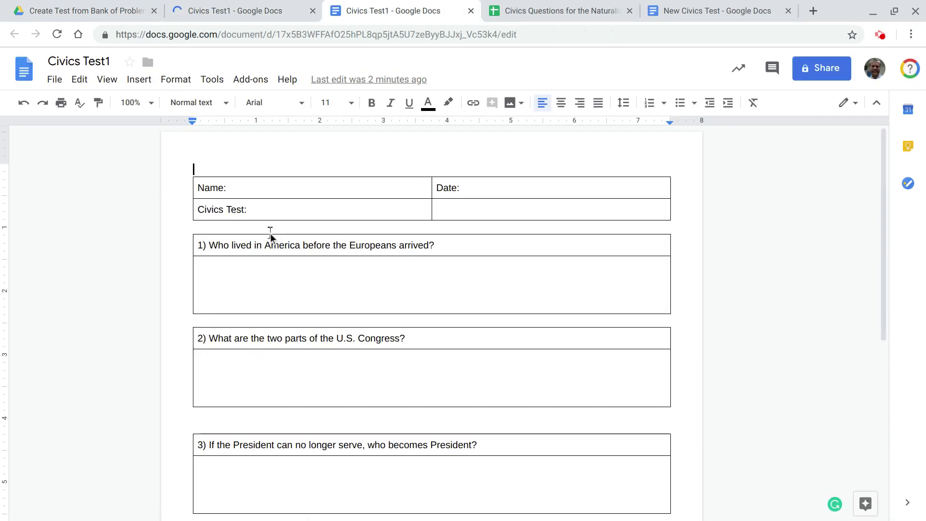
Look over the new Civics Test1 questions, starting with 'What was one important thing that Abraham Lincoln did?'.
left_click(239, 6)
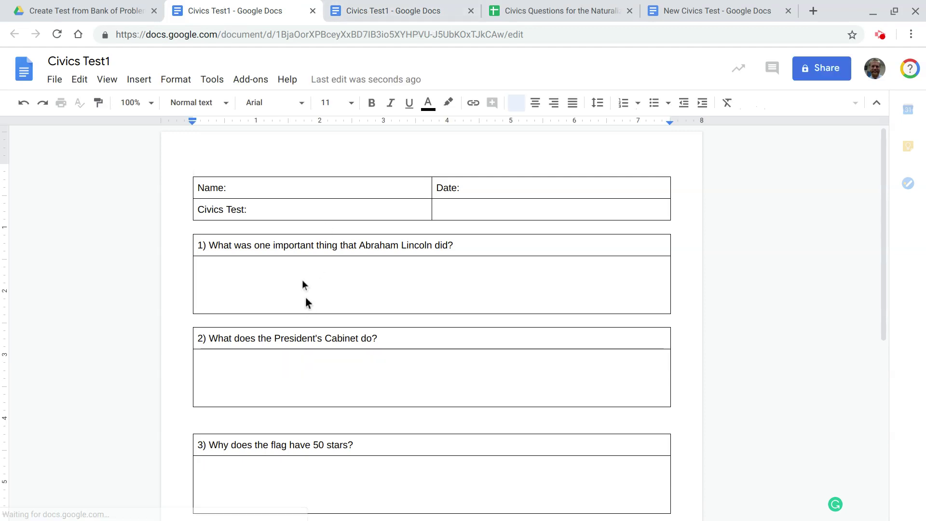
scroll(296, 330, "down", 3)
scroll(296, 331, "up", 3)
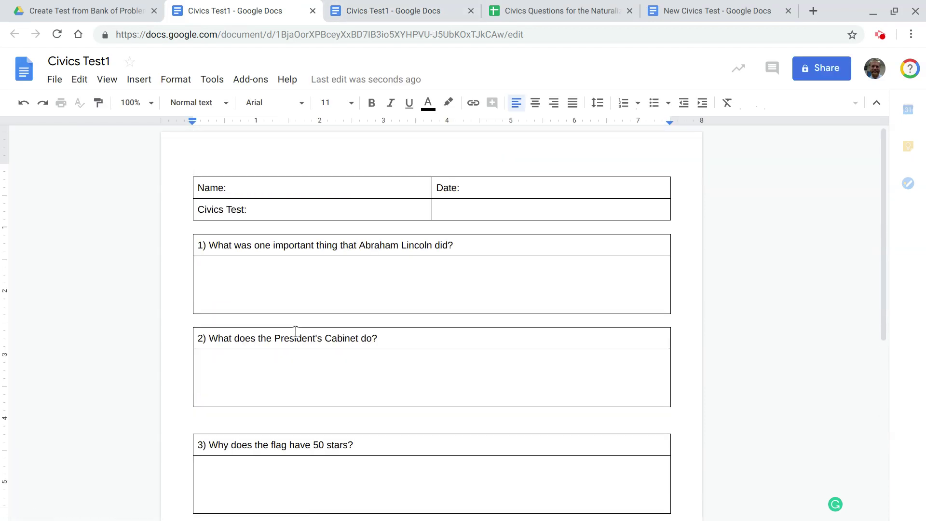